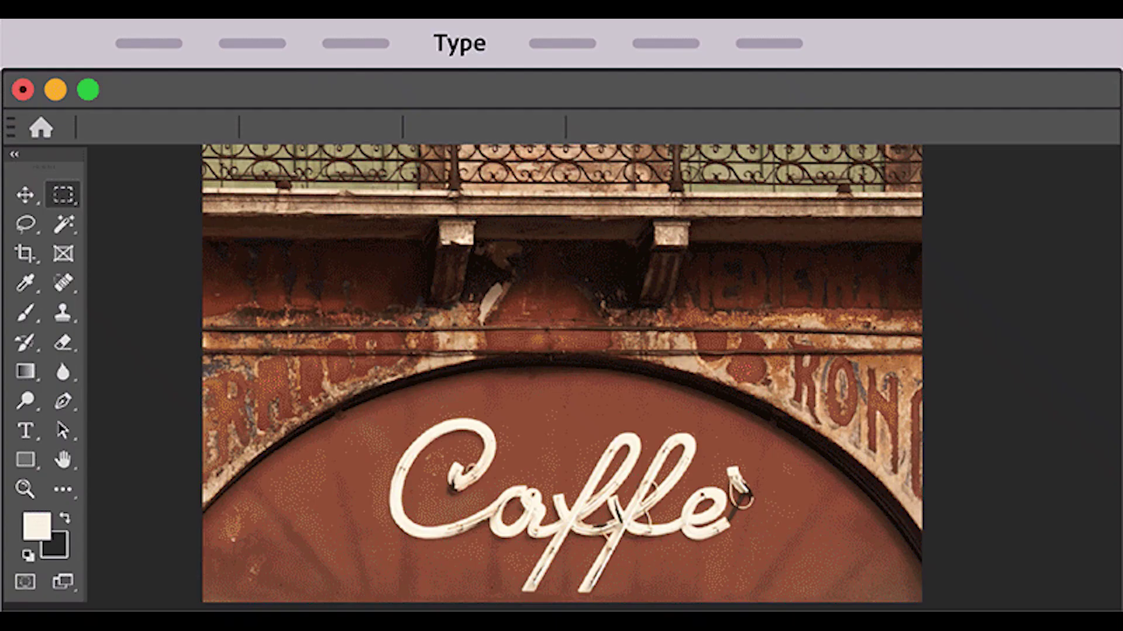
Find fonts similar to the Caffè sign lettering with Match Font and confirm the chosen match
drag(367, 388, 779, 595)
click(459, 44)
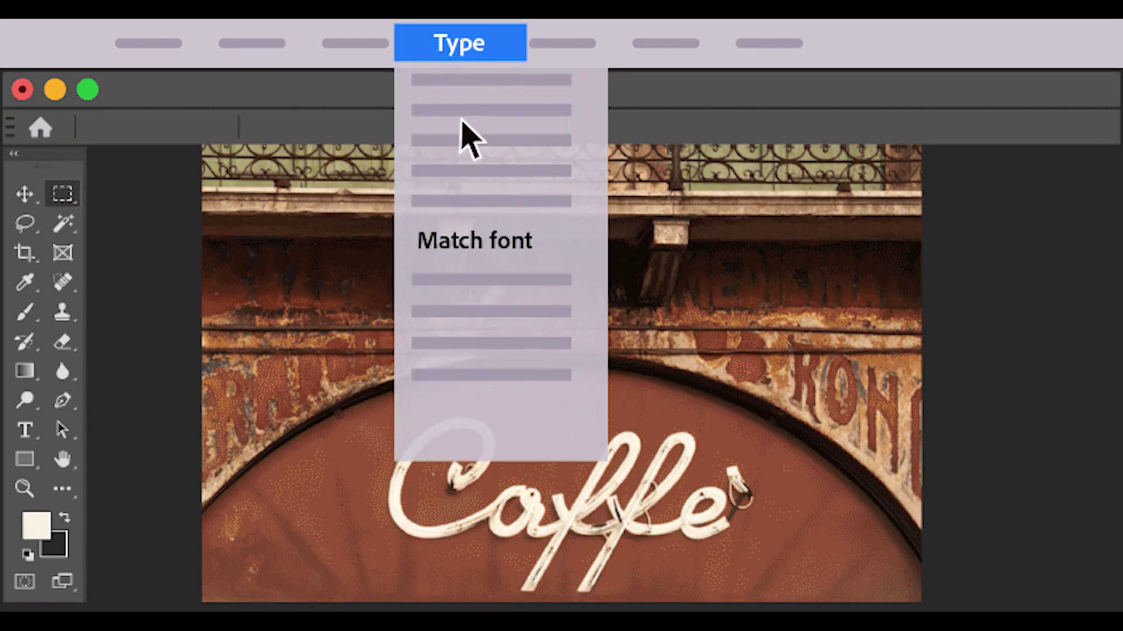
click(464, 243)
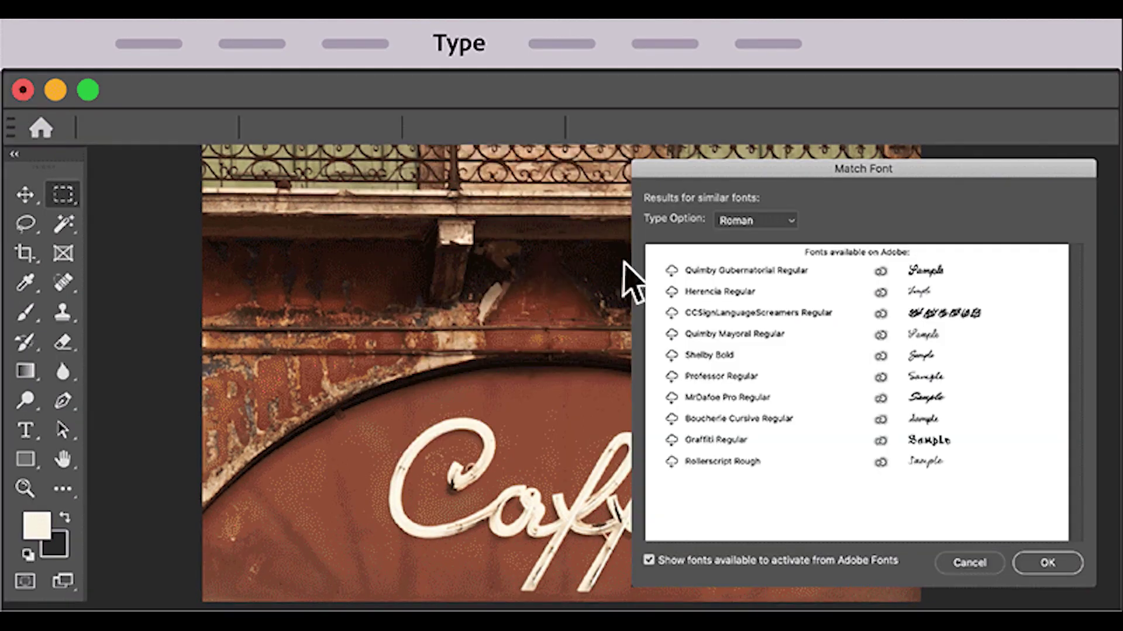
click(1047, 563)
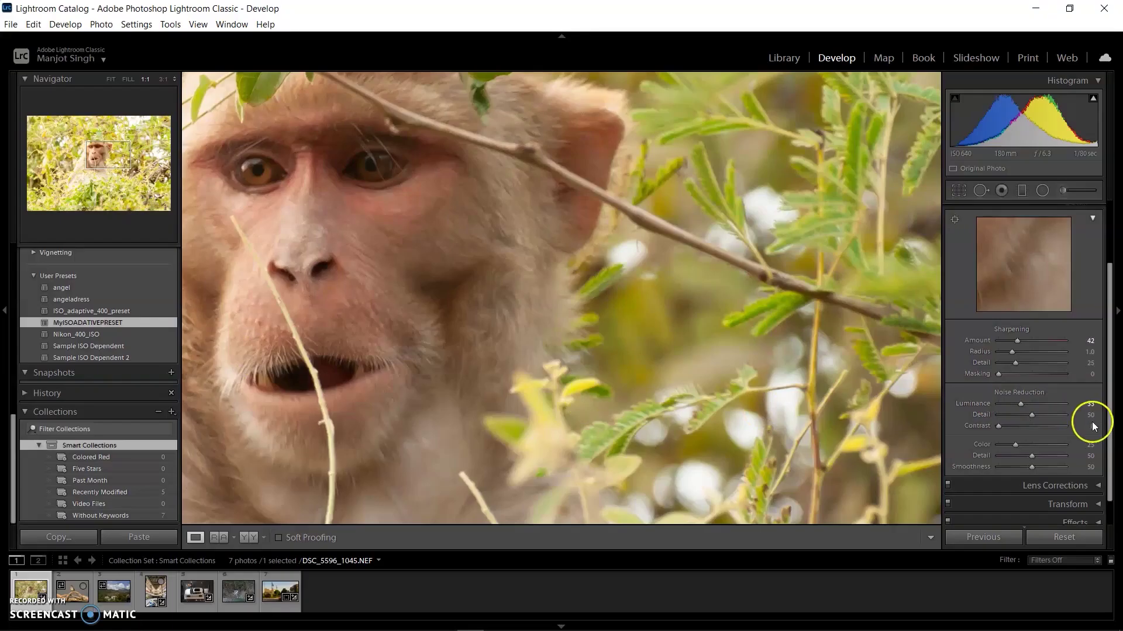
Compare the monkey photo's noise before and after the preset up close at 3:1, and return to the single-photo fit view
click(248, 535)
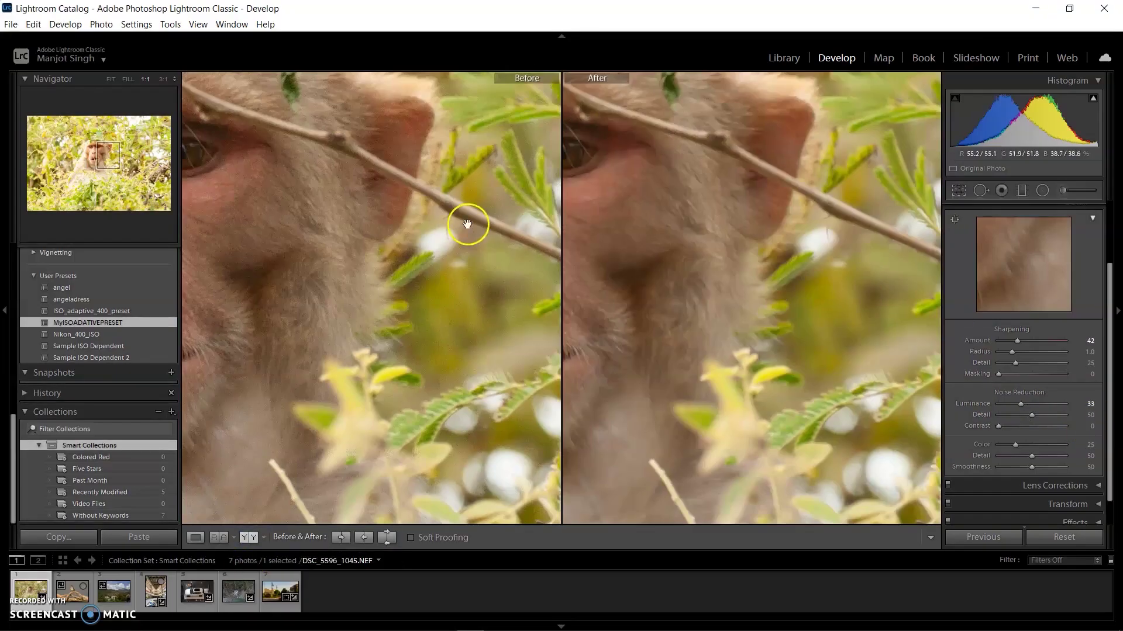
drag(466, 226, 384, 238)
click(163, 79)
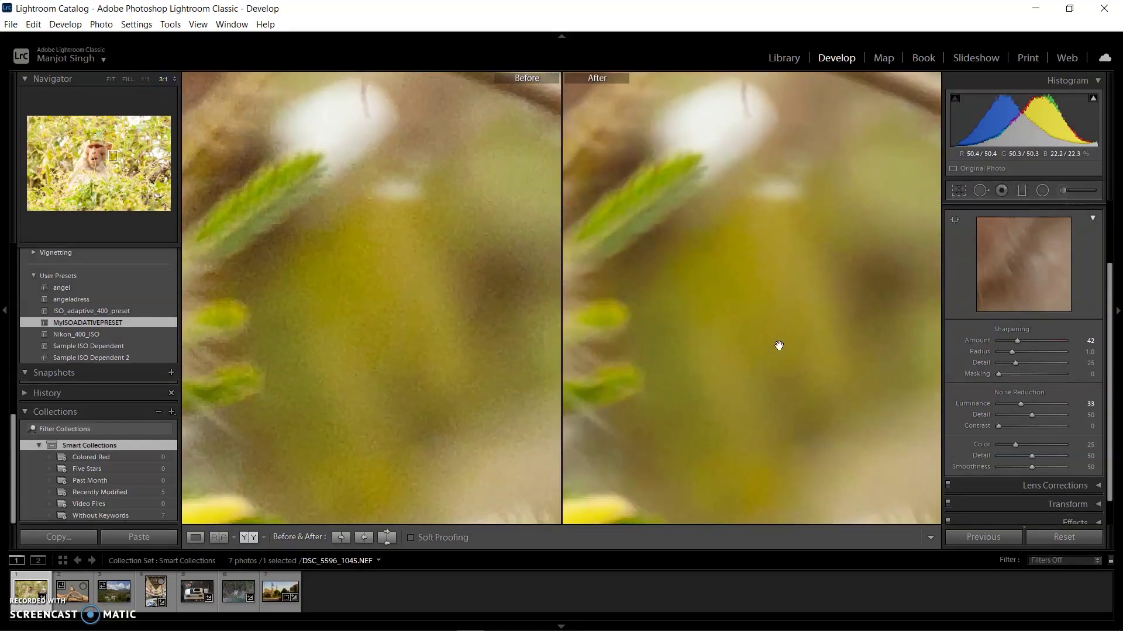
click(196, 538)
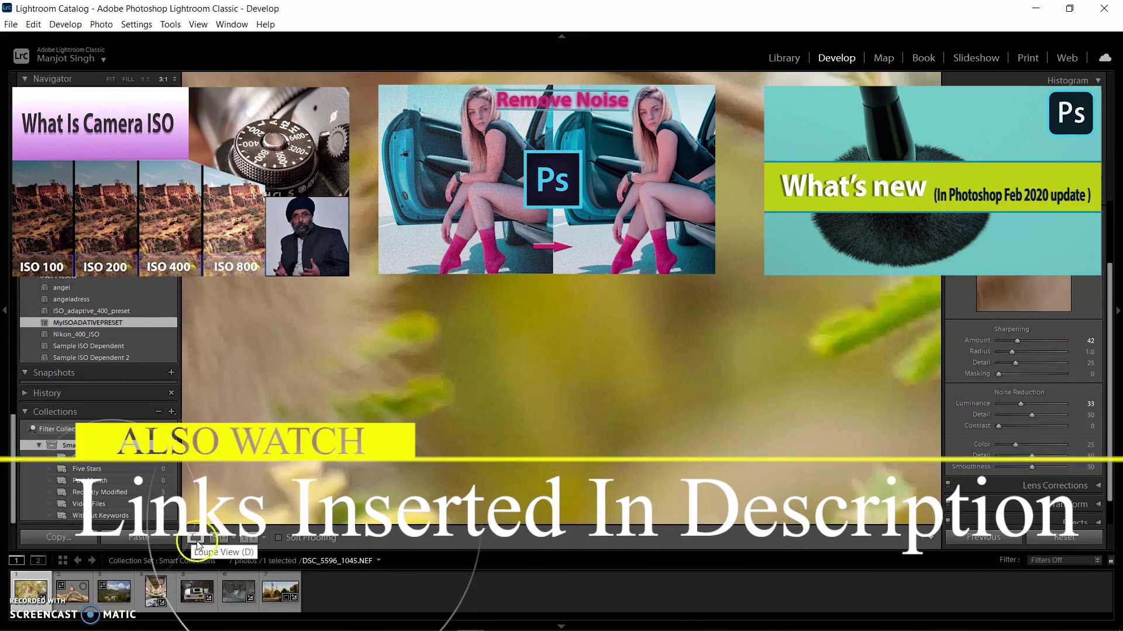
click(111, 79)
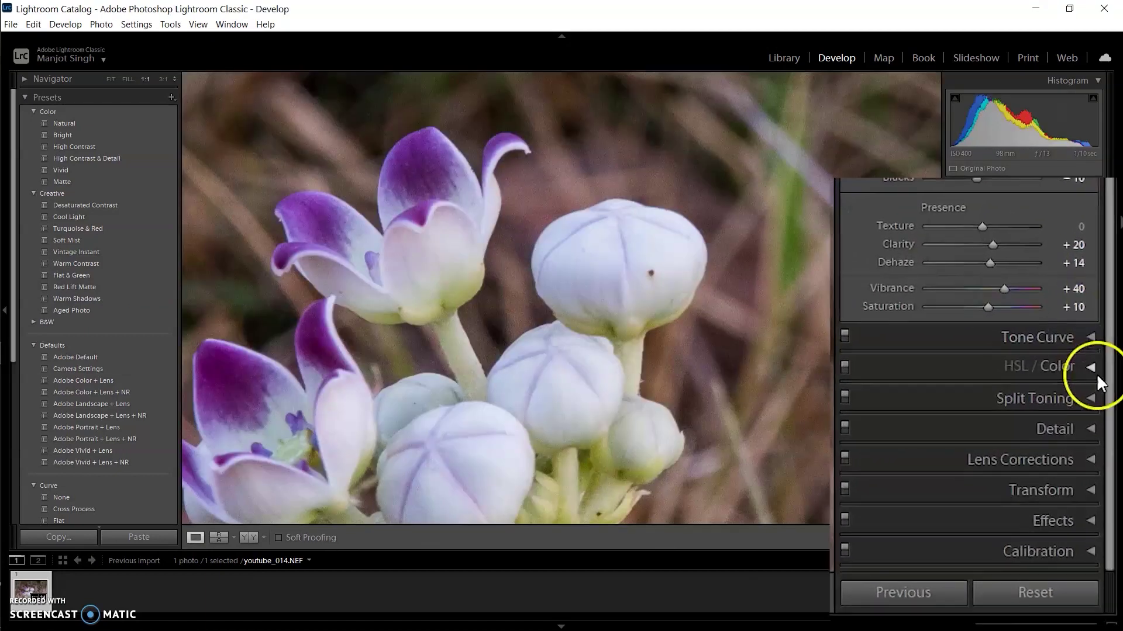
Set the flower photo's noise reduction to Luminance 62, luminance Detail 48 and Contrast 7
click(1091, 427)
drag(907, 311, 988, 315)
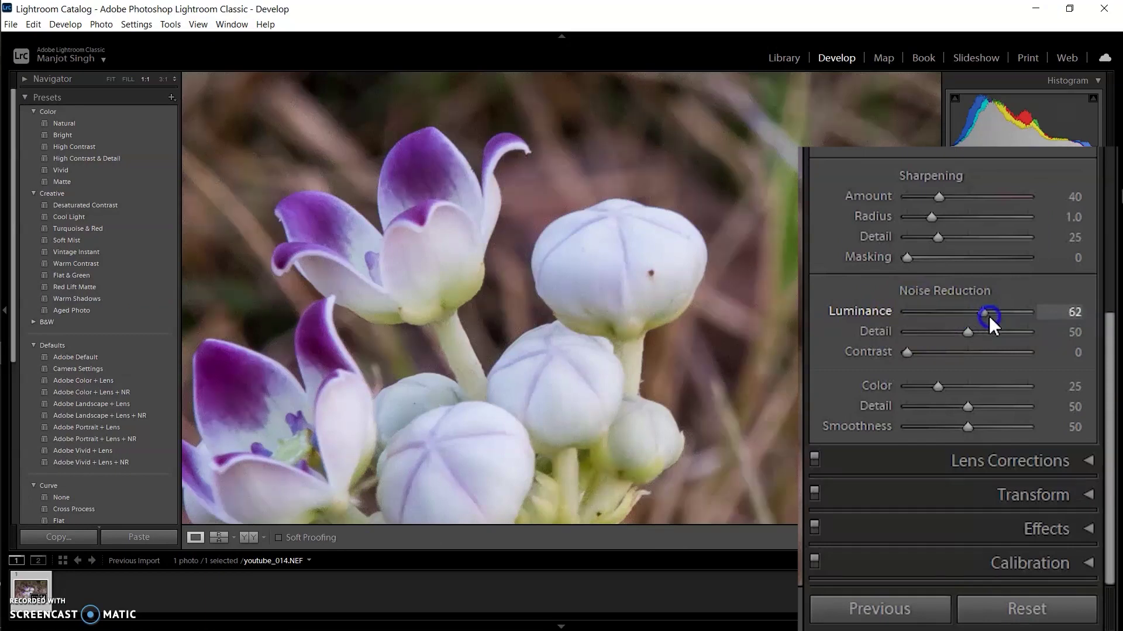
click(907, 352)
drag(1001, 394, 1002, 395)
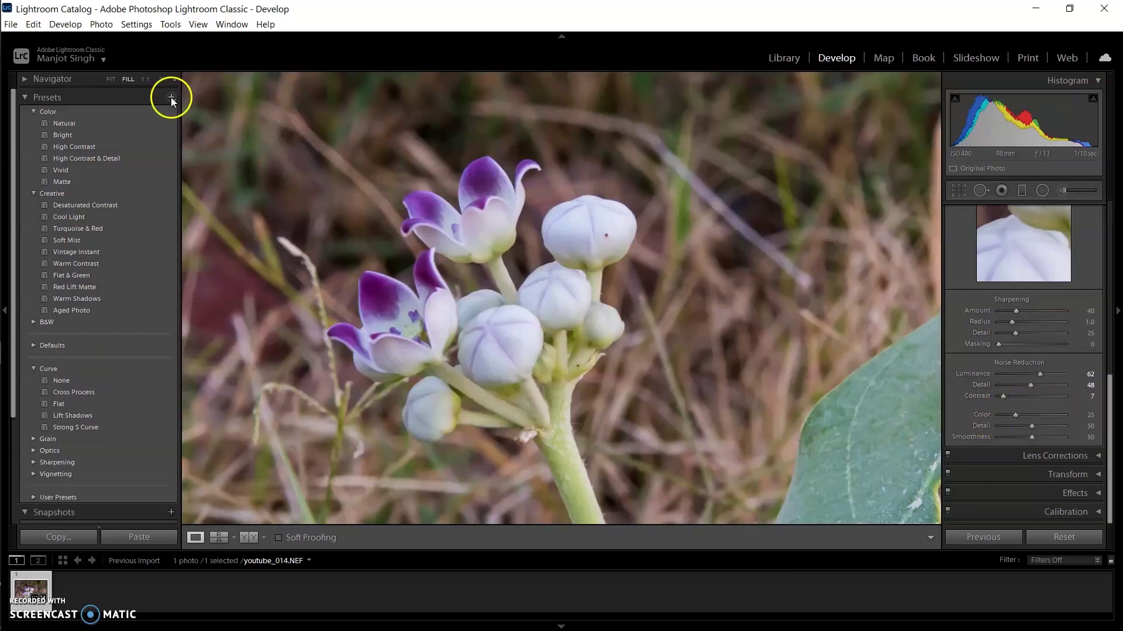
Create a develop preset named Nikon_ISO_Adaptive_400 in the User Presets group from the flower photo's settings
click(170, 98)
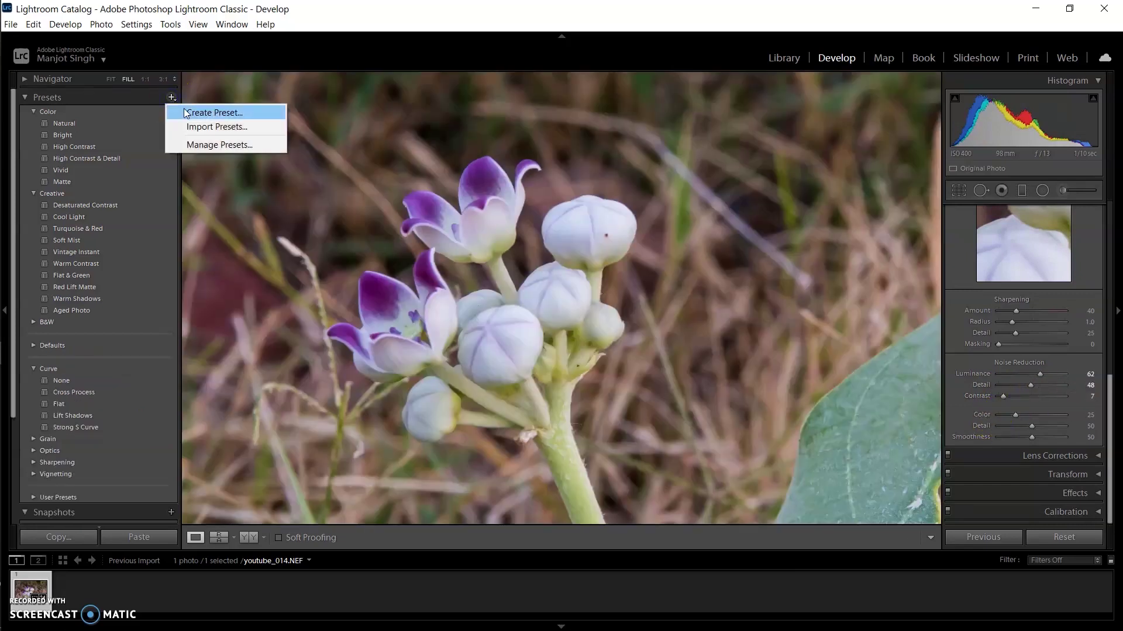
click(186, 113)
text(Nikon_ISO_Adaptive_400)
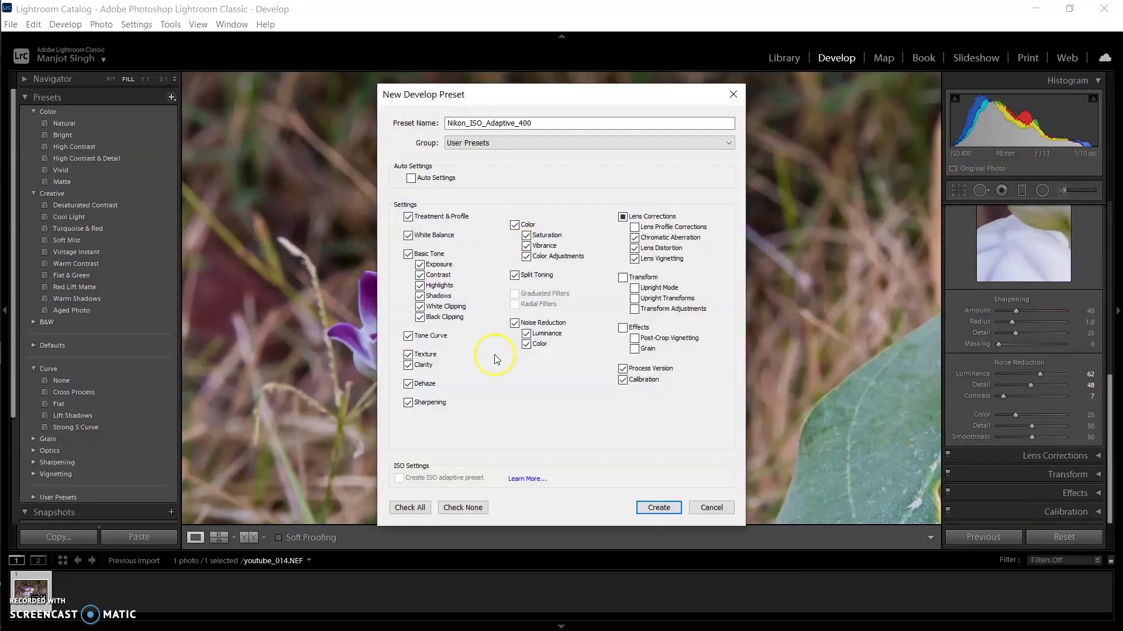
click(659, 508)
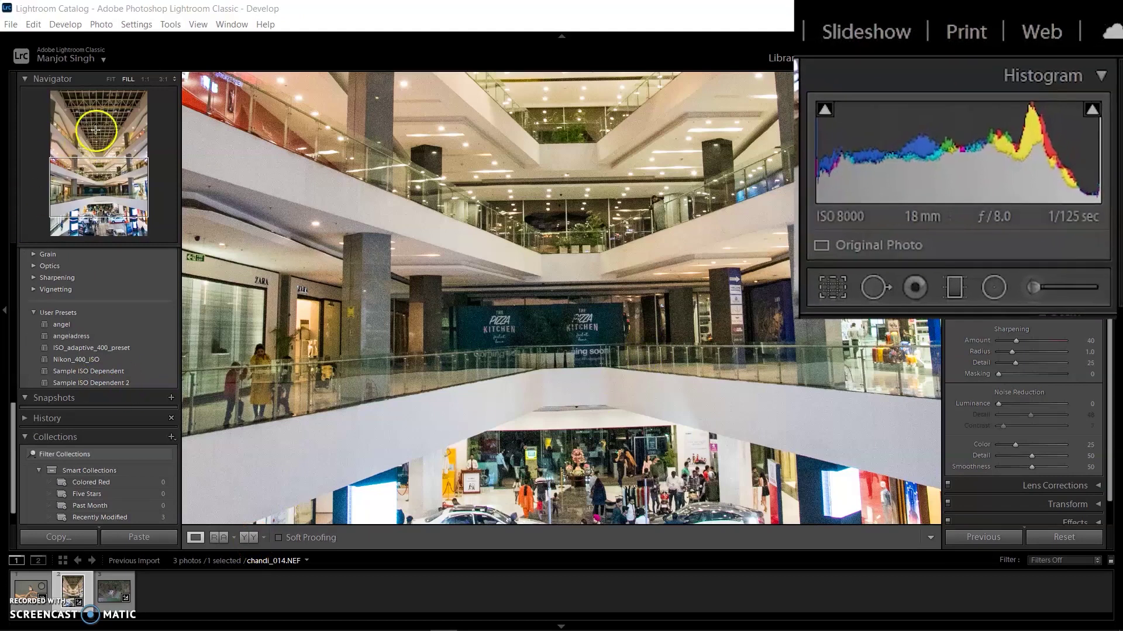
Check the ISO values of the mall, flower and bird photos in turn
click(112, 80)
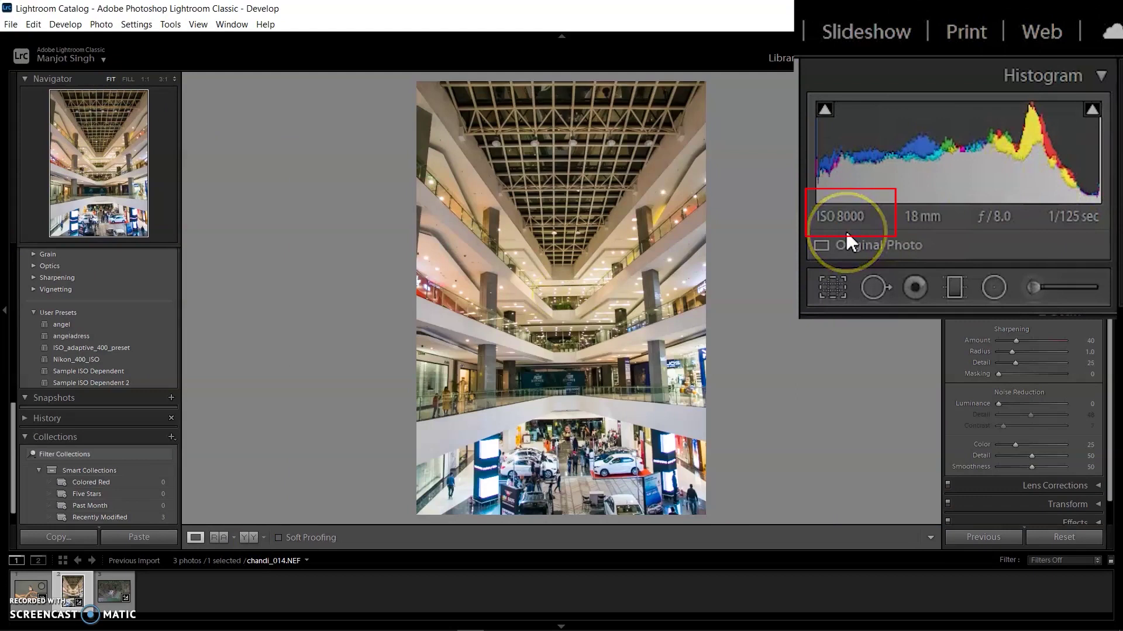
click(120, 594)
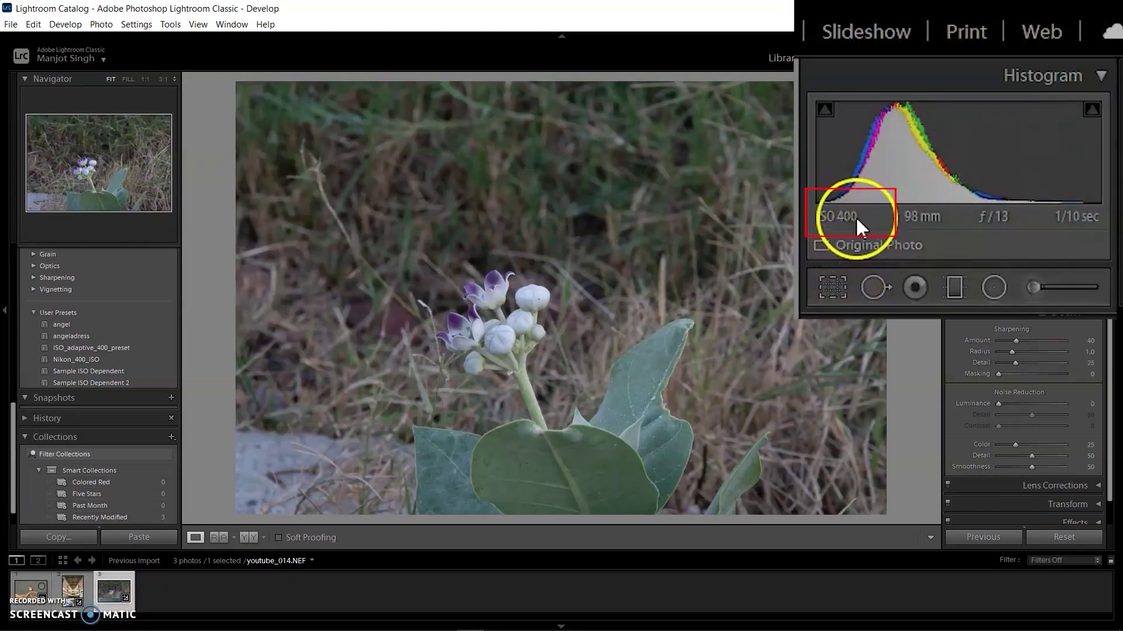
click(30, 589)
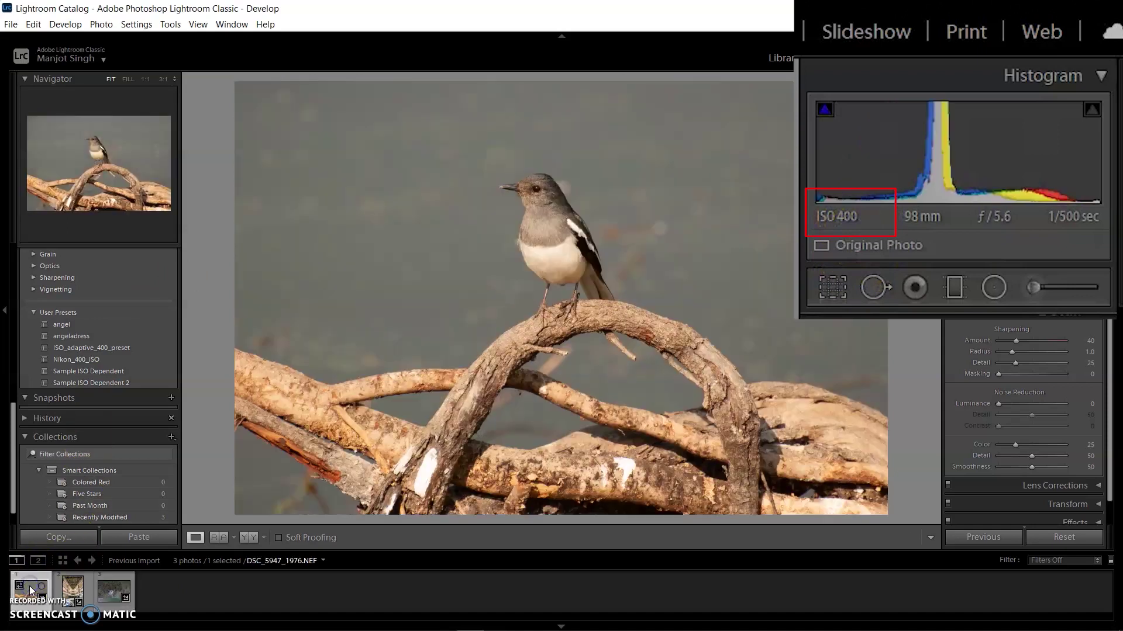
Set the mall photo's Sharpening Amount to 50, noise reduction Luminance to 67 and luminance Detail to 54, and compare before and after
key(Right)
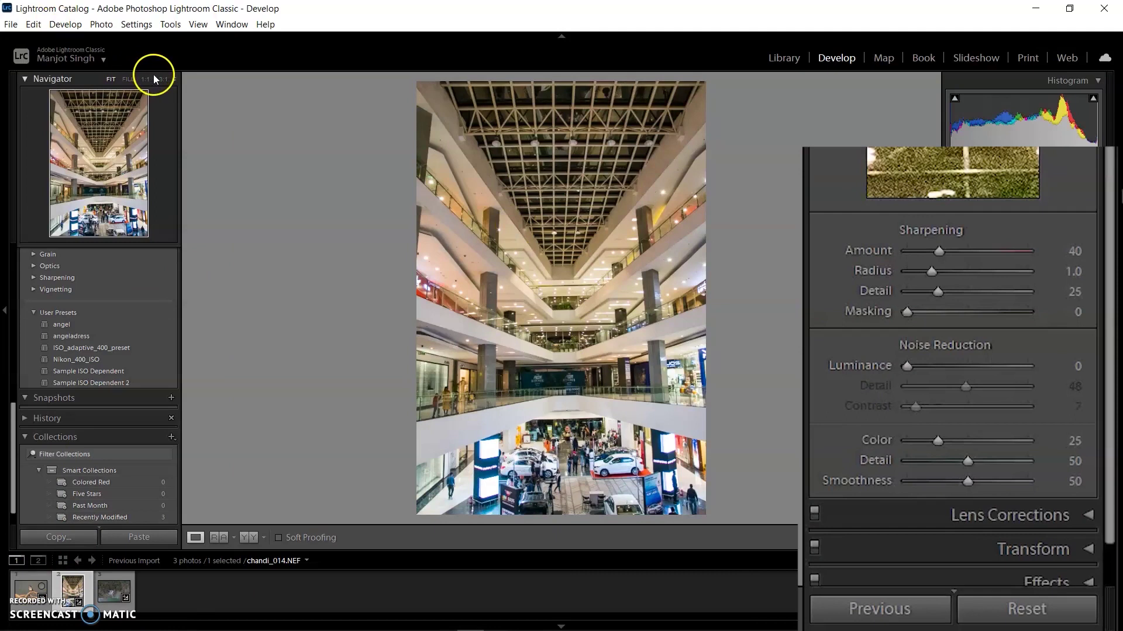
click(167, 80)
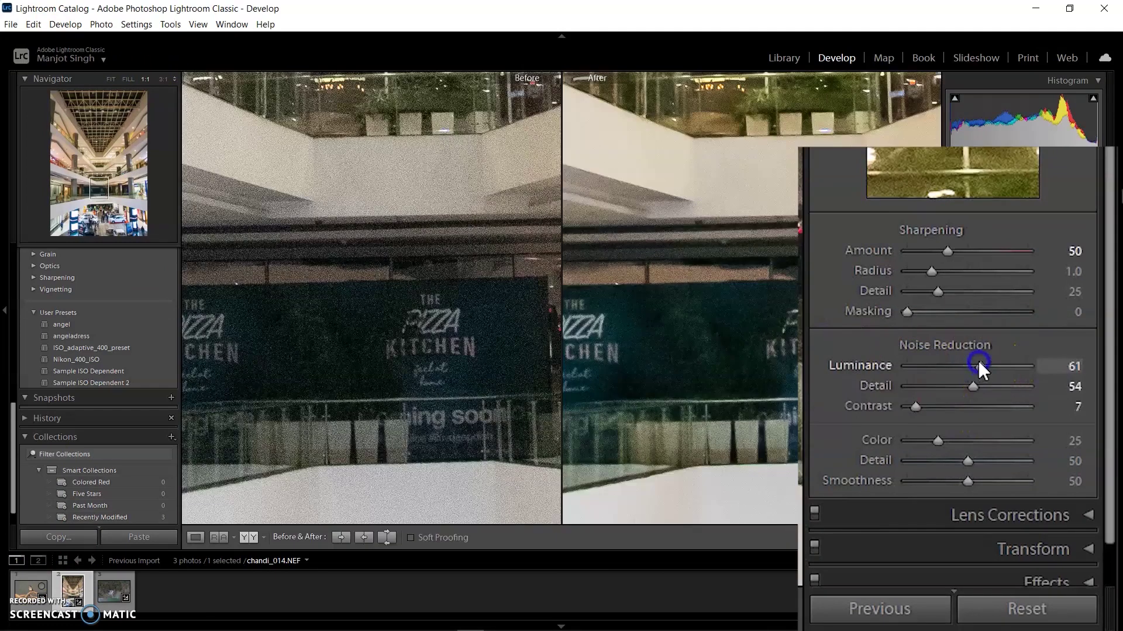
drag(977, 360, 984, 362)
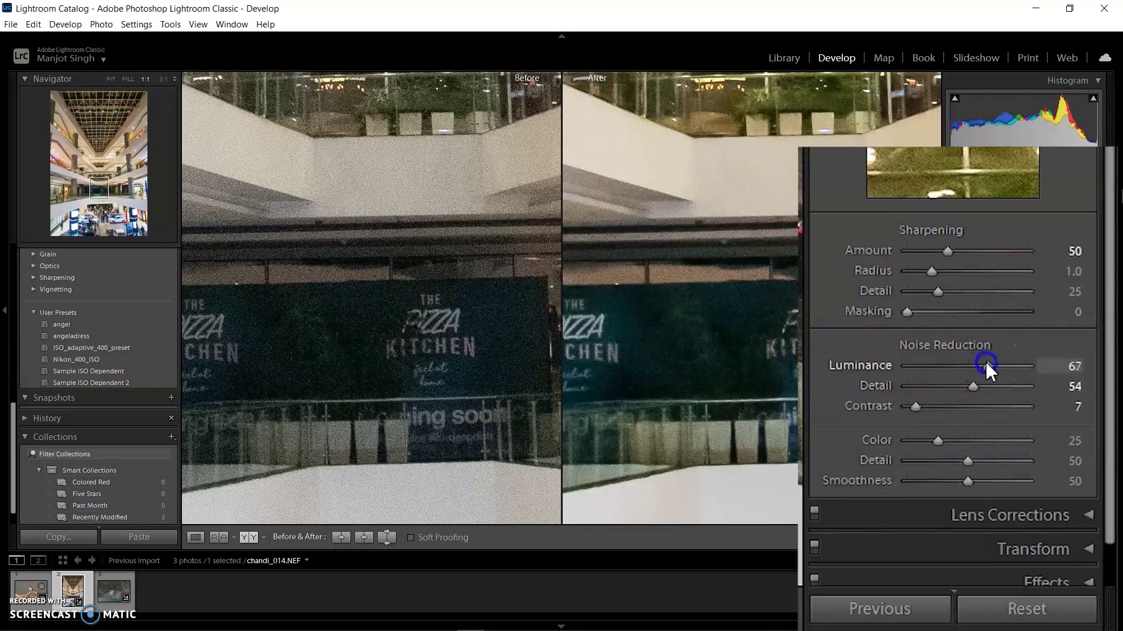
click(110, 81)
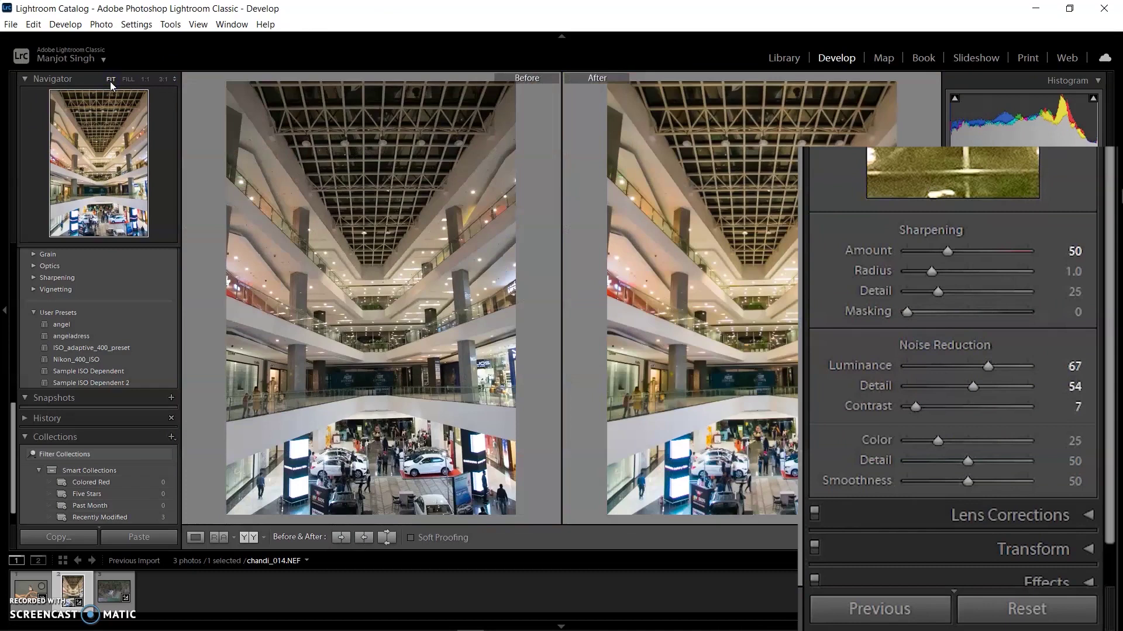
click(145, 79)
Inspect the noise in flower photo youtube_014.NEF up close and set its noise reduction Luminance to 27
click(109, 602)
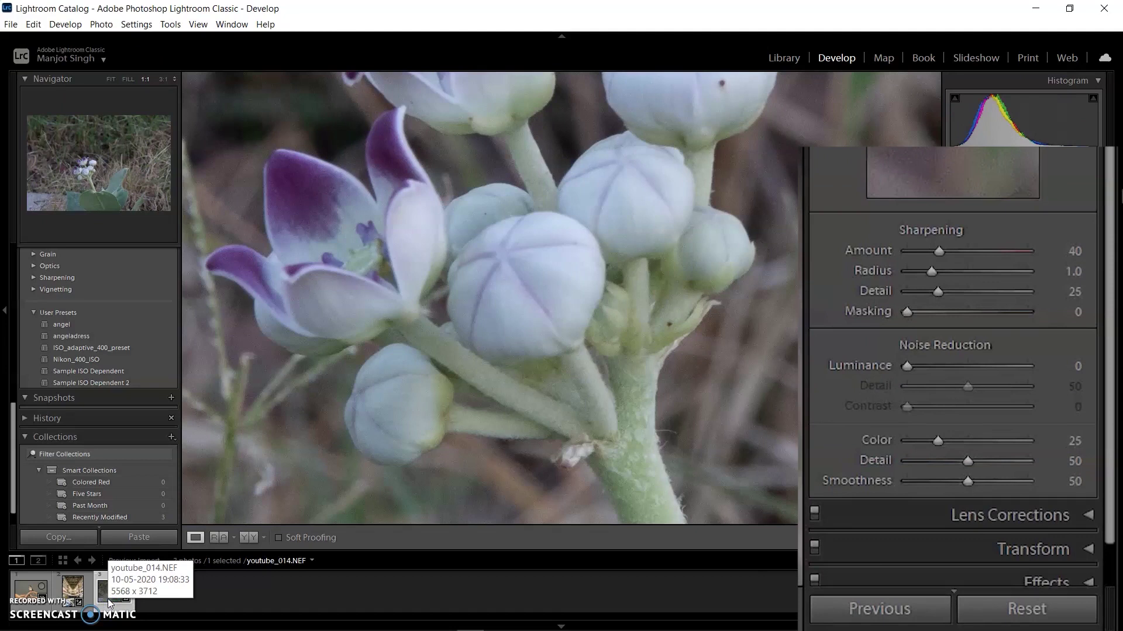
scroll(465, 385, down, 8)
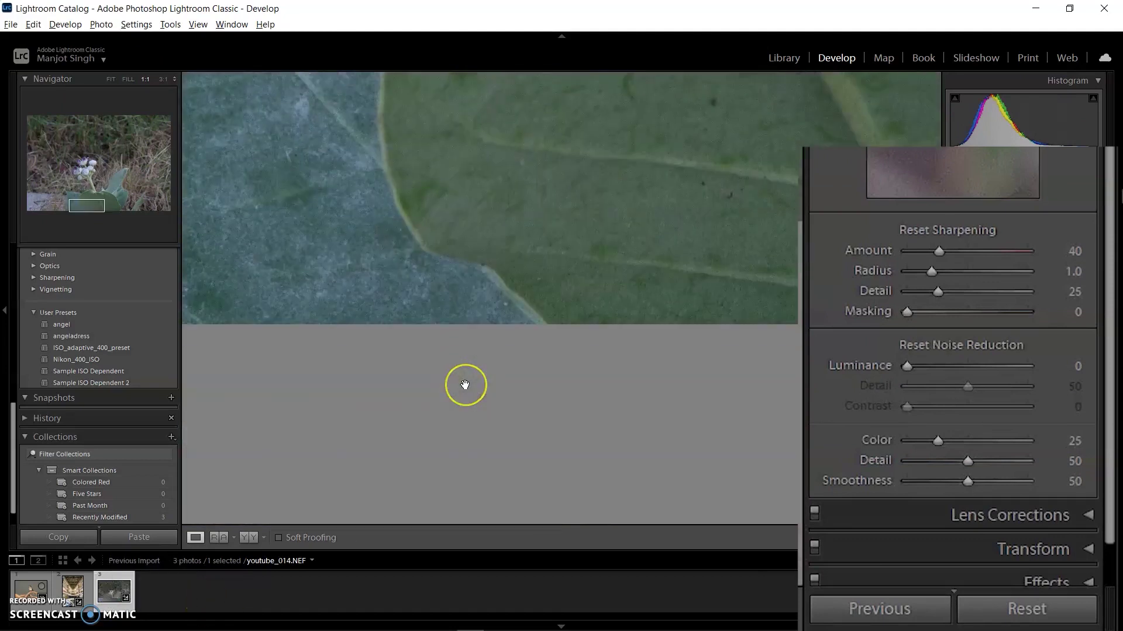
scroll(465, 385, up, 12)
scroll(465, 386, down, 5)
scroll(465, 386, up, 1)
scroll(465, 386, up, 5)
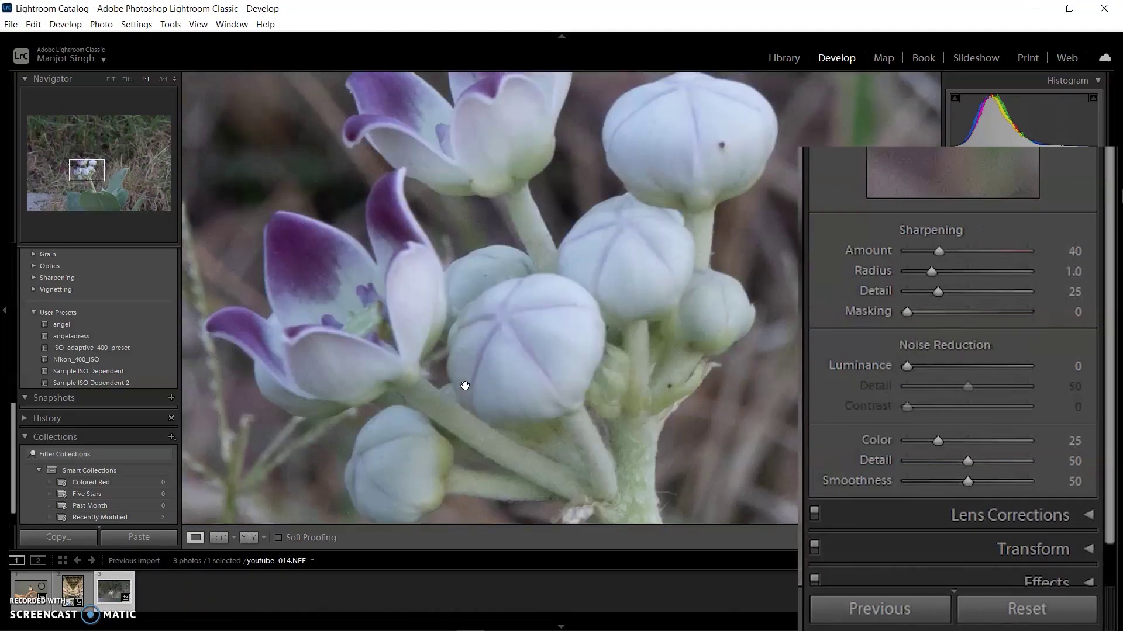
scroll(465, 386, down, 12)
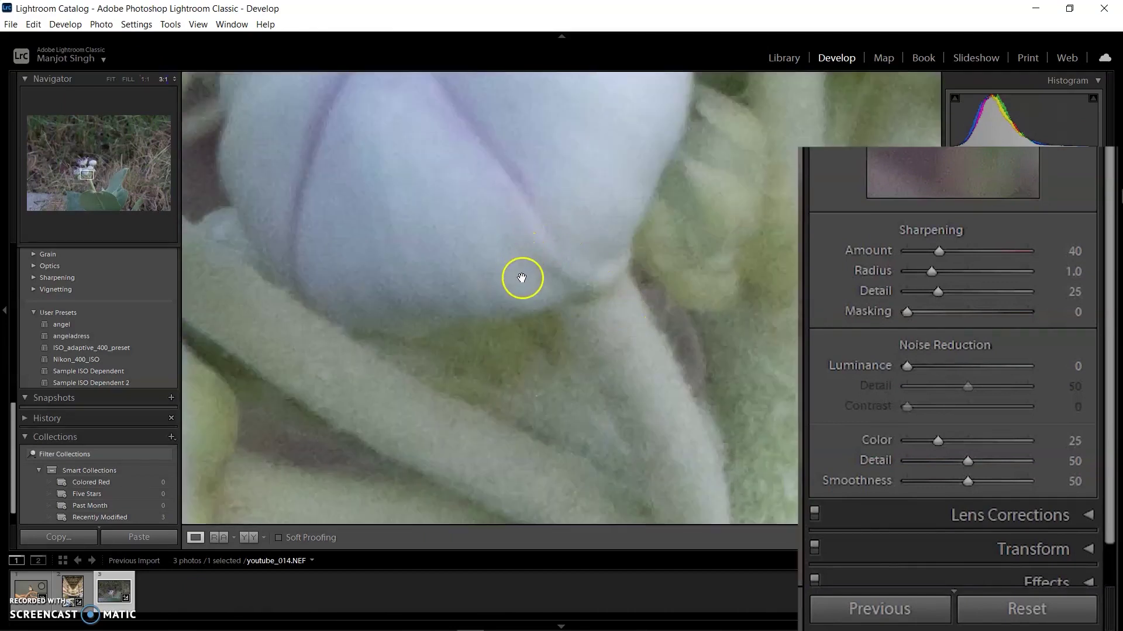
drag(912, 363, 945, 366)
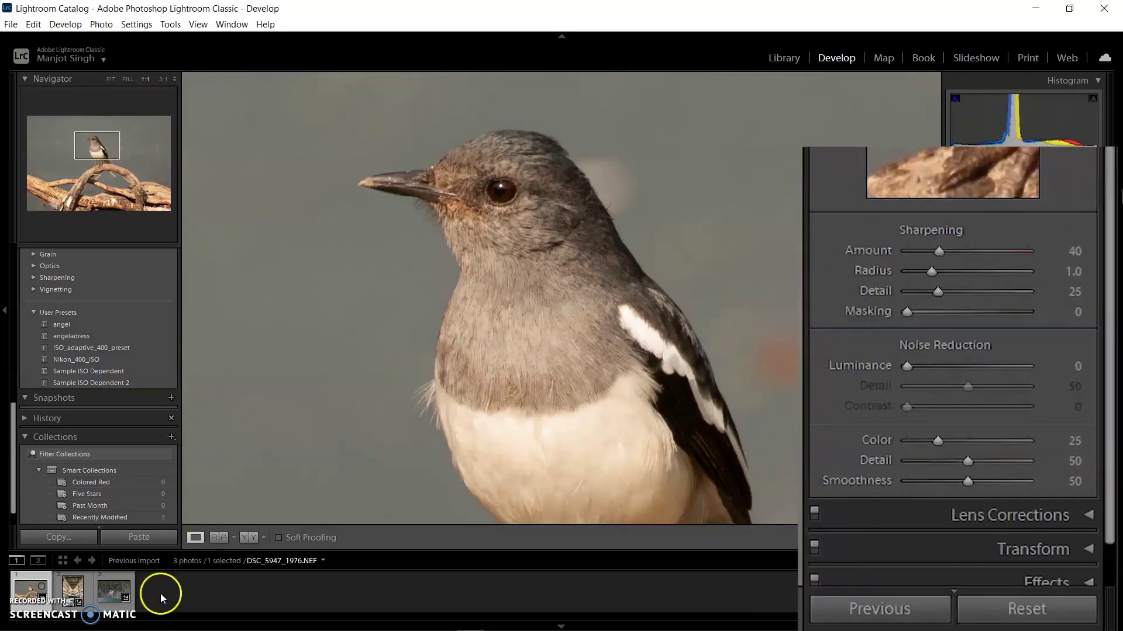
Select all three photos and create an ISO adaptive preset named MyISOADATIVEPRESET in User Presets, including only Sharpening and Noise Reduction
click(77, 599)
key(ctrl+a)
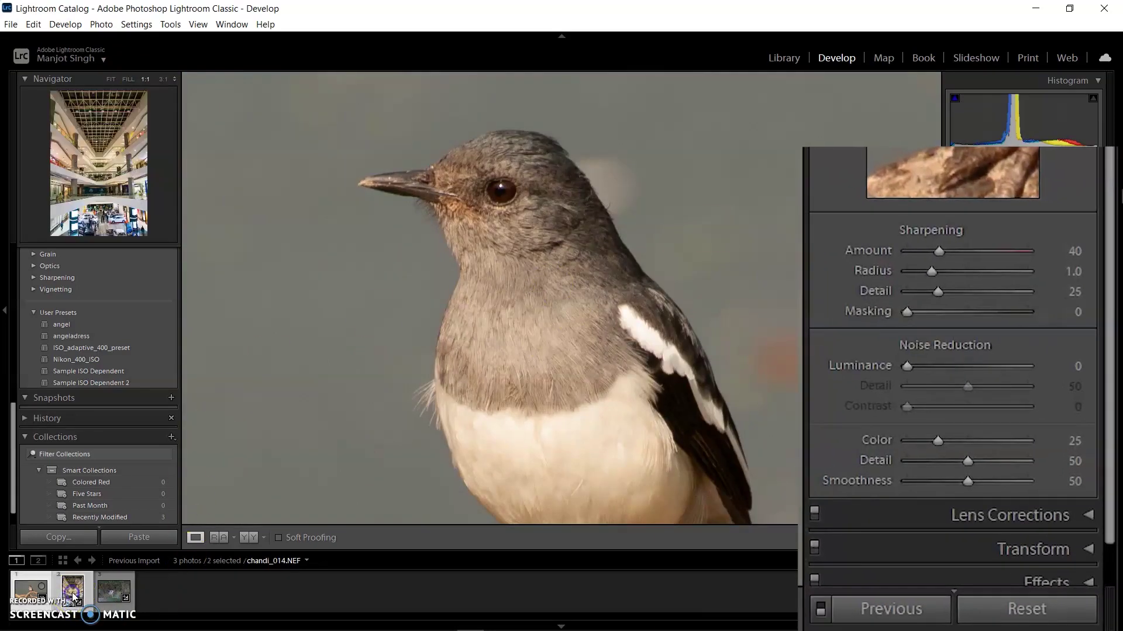
click(116, 595)
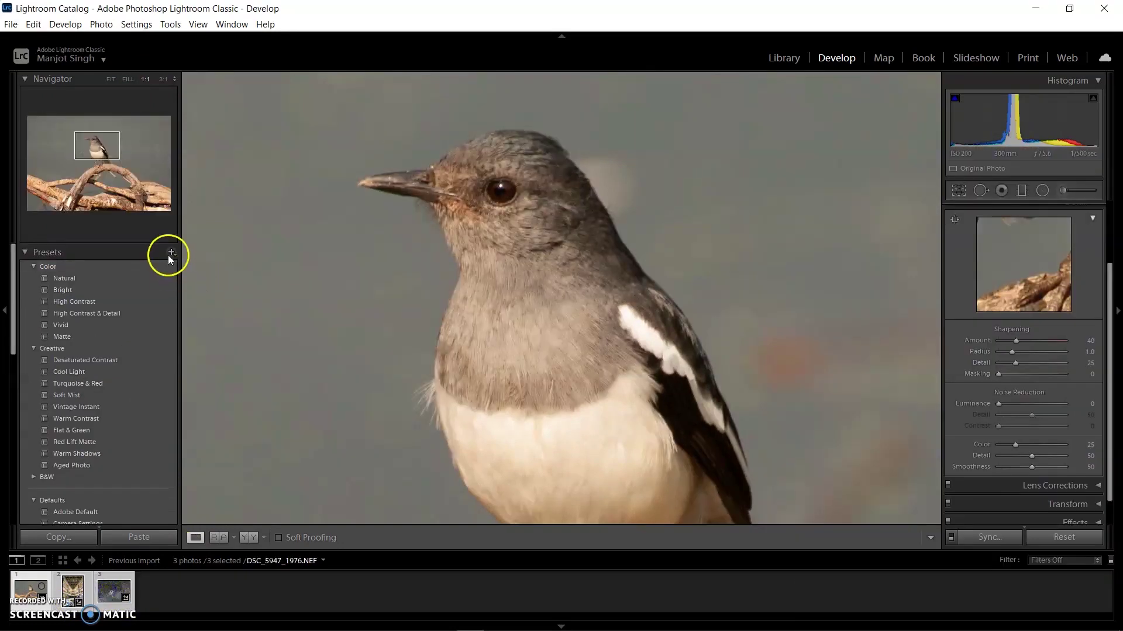
click(170, 253)
click(181, 265)
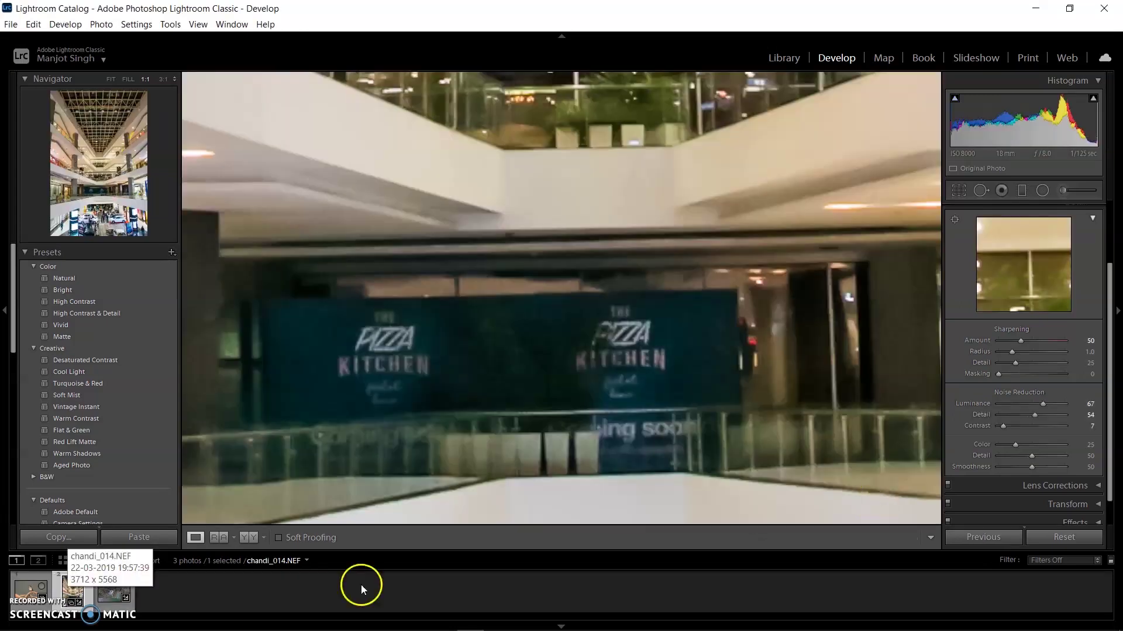
Review the sharpening and noise reduction settings of the mall, flower and bird photos
click(1015, 418)
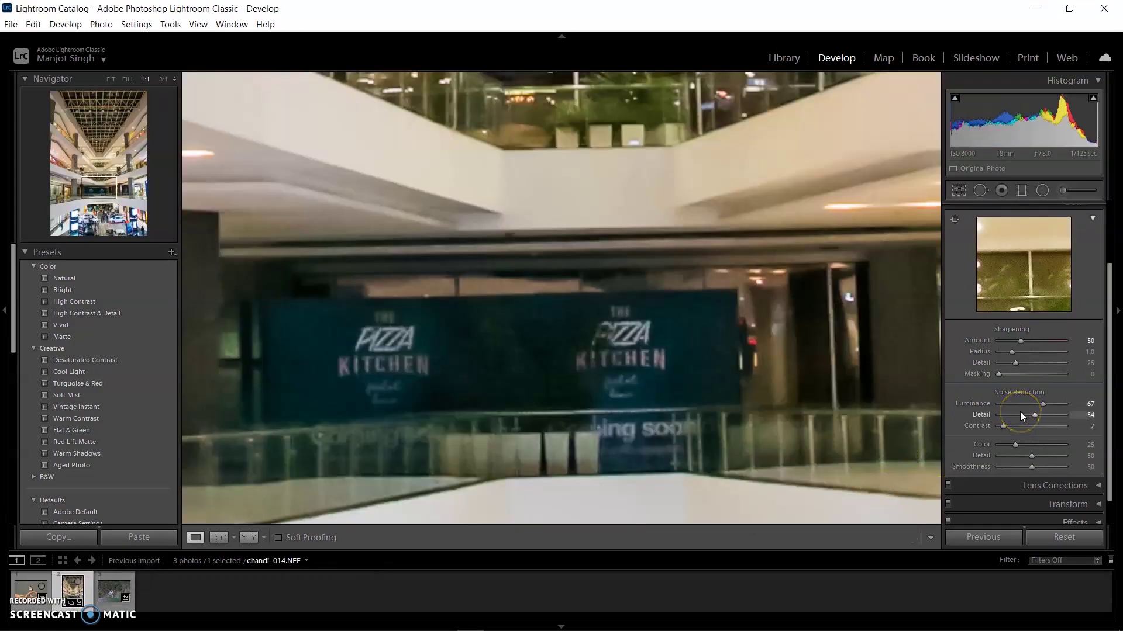
click(106, 592)
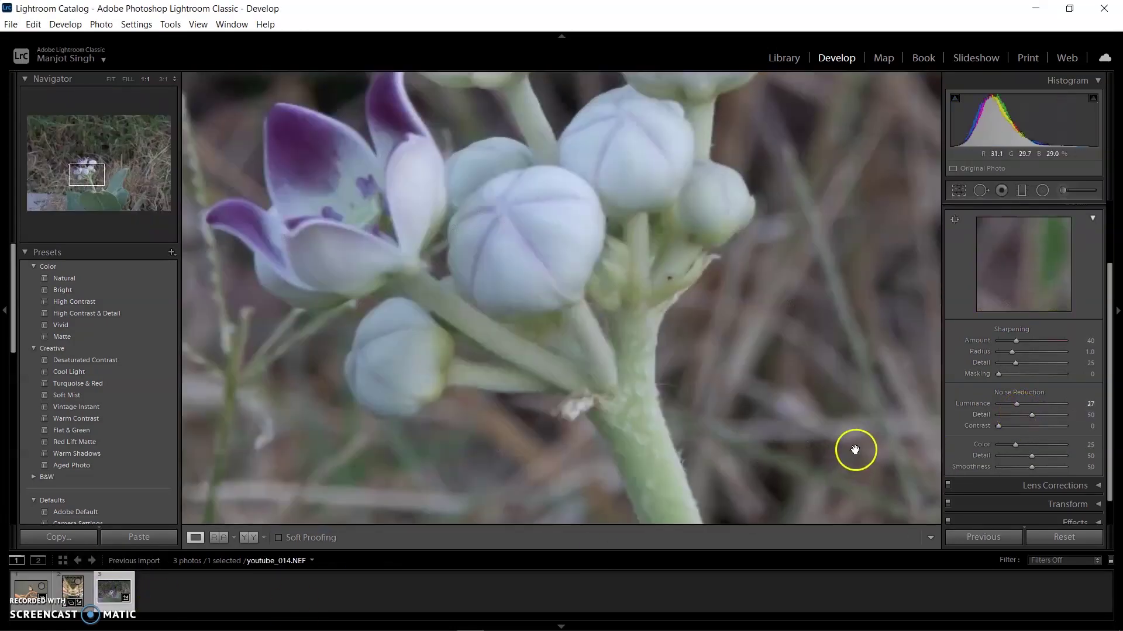
click(31, 591)
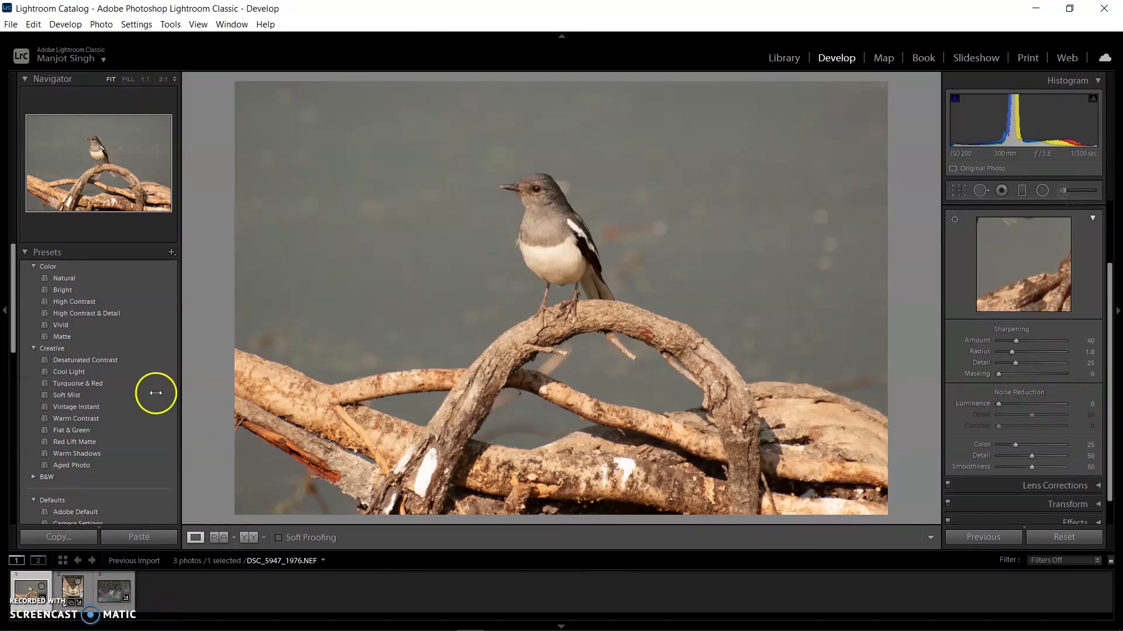
Import another set of photos that includes the white car shot chandi_017.NEF
key(ctrl+shift+i)
click(88, 208)
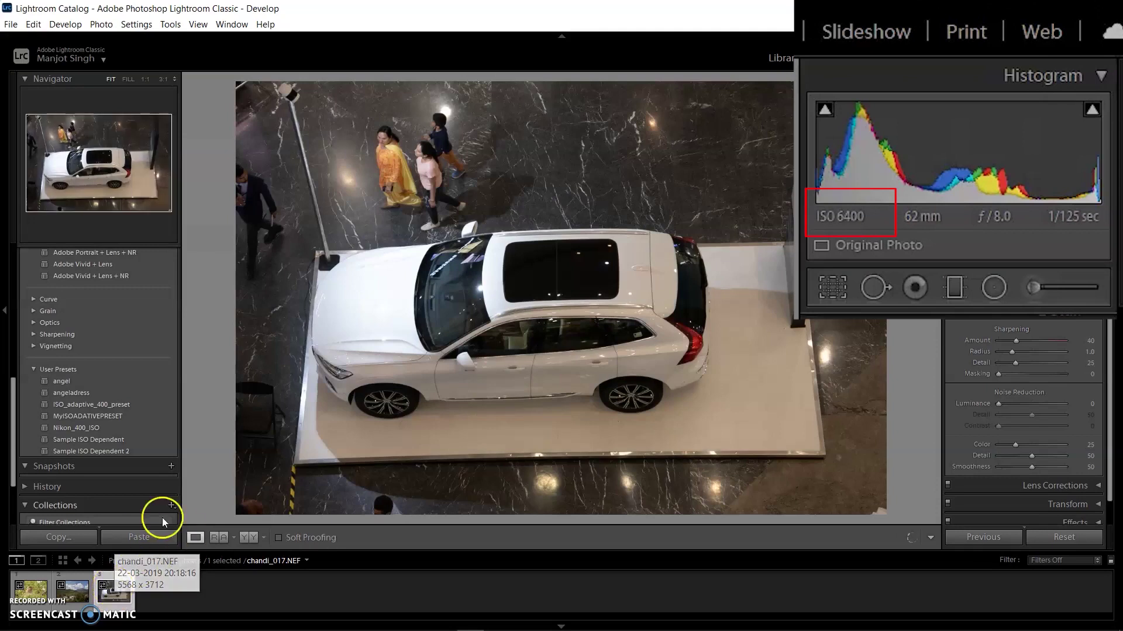
Inspect the noise in the car photo's sunroof at 3:1 and apply the MyISOADATIVEPRESET user preset to the photo
click(146, 82)
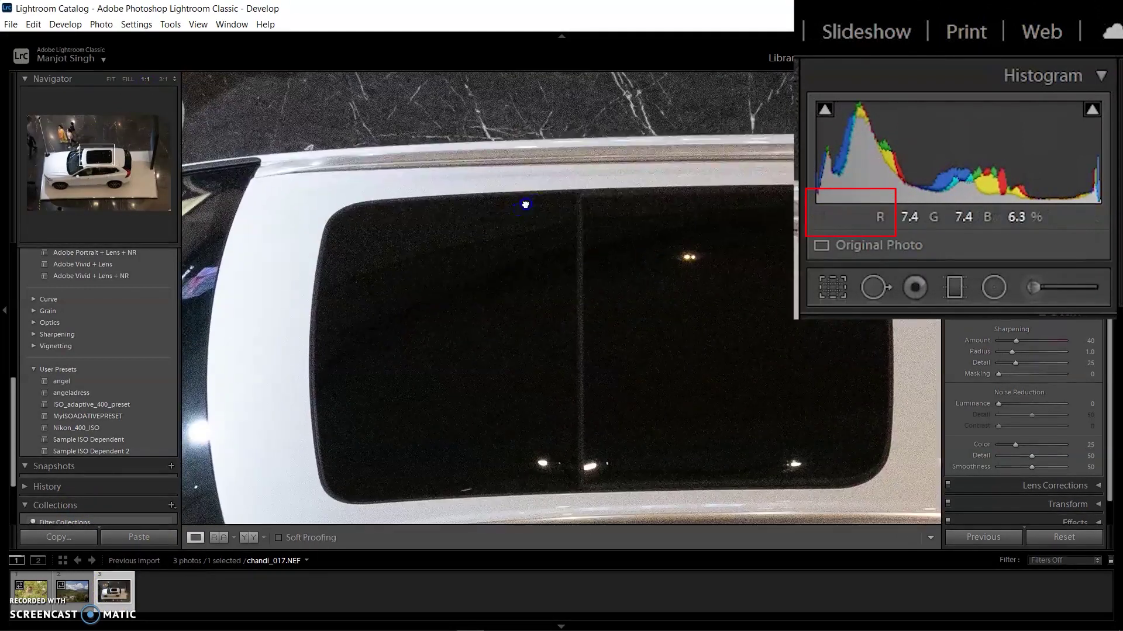
click(752, 251)
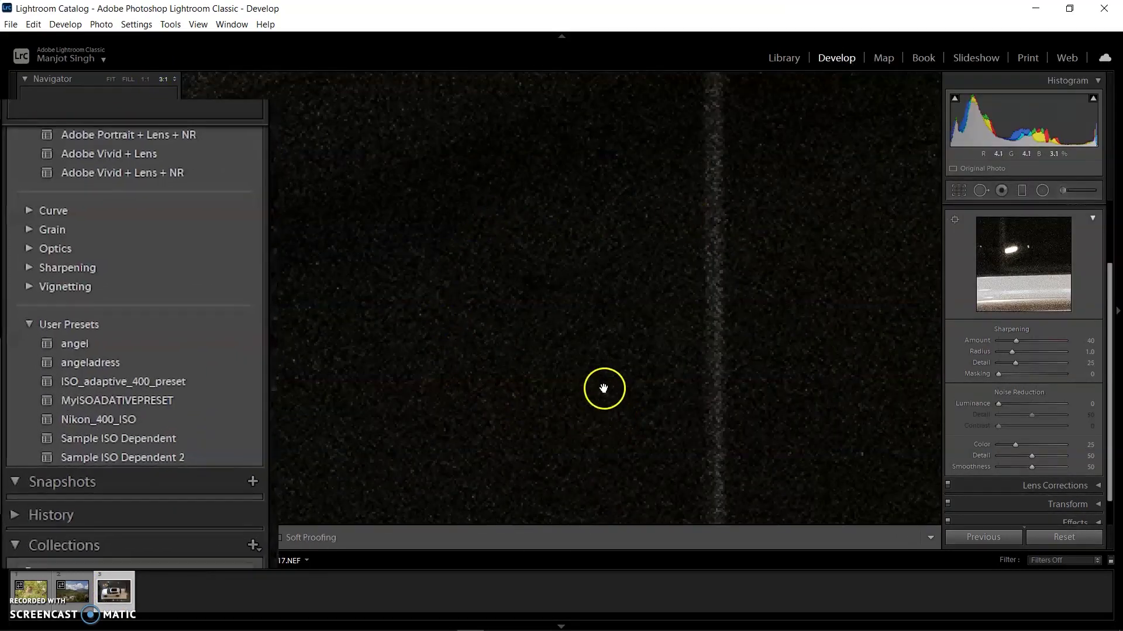
click(165, 398)
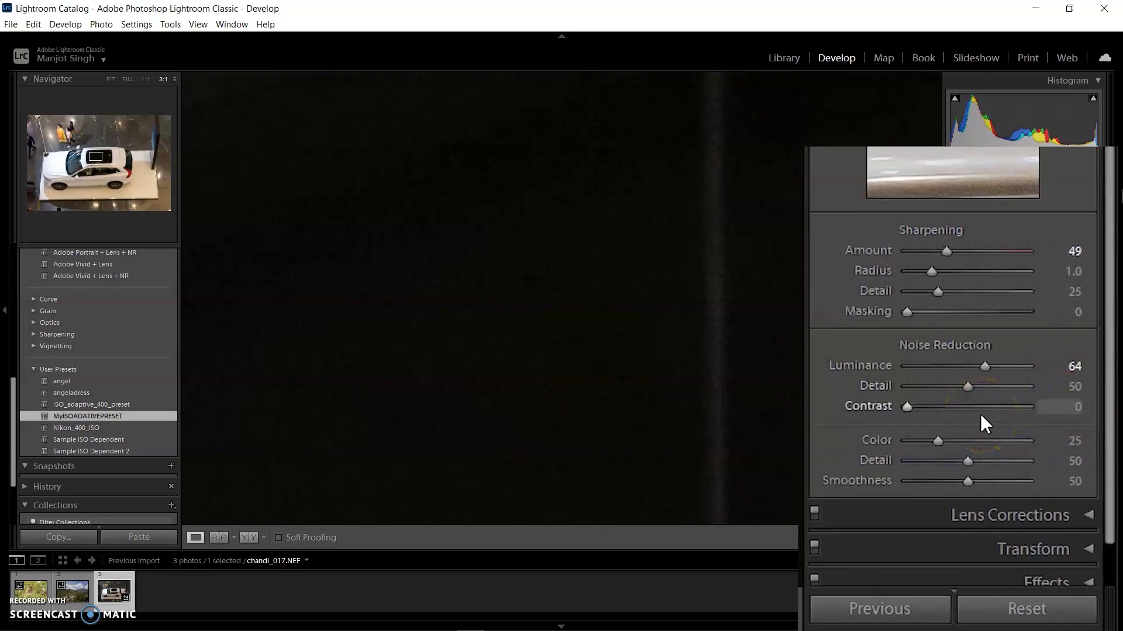
click(101, 358)
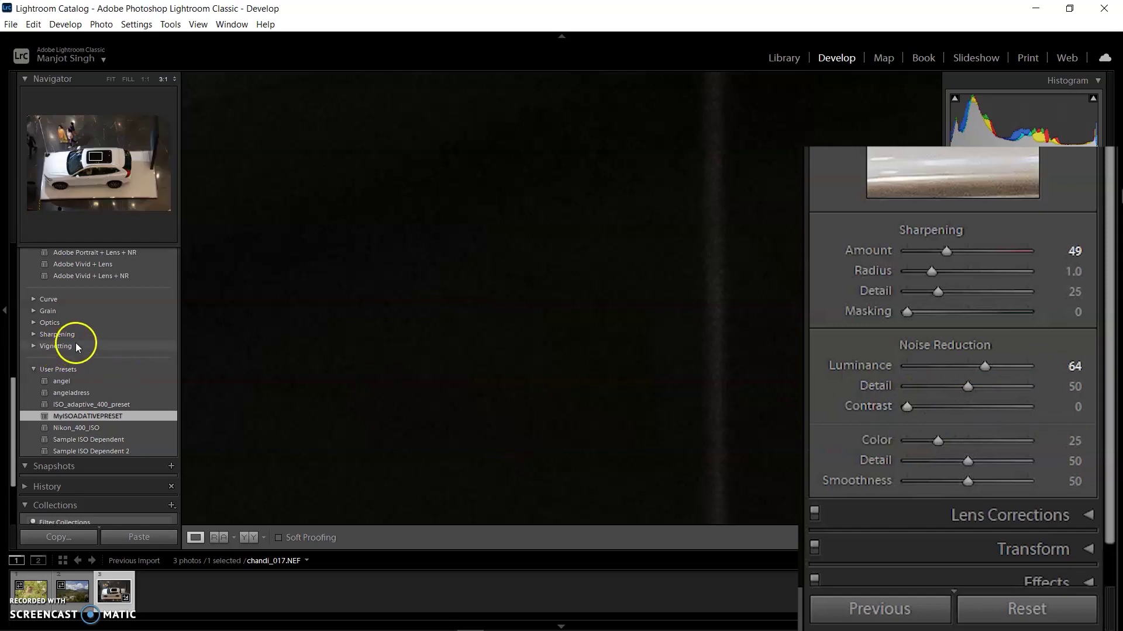
Show all photos of the Smart Collections set and compare the white car photo chandi_017.NEF before and after the preset
scroll(104, 464, up, 4)
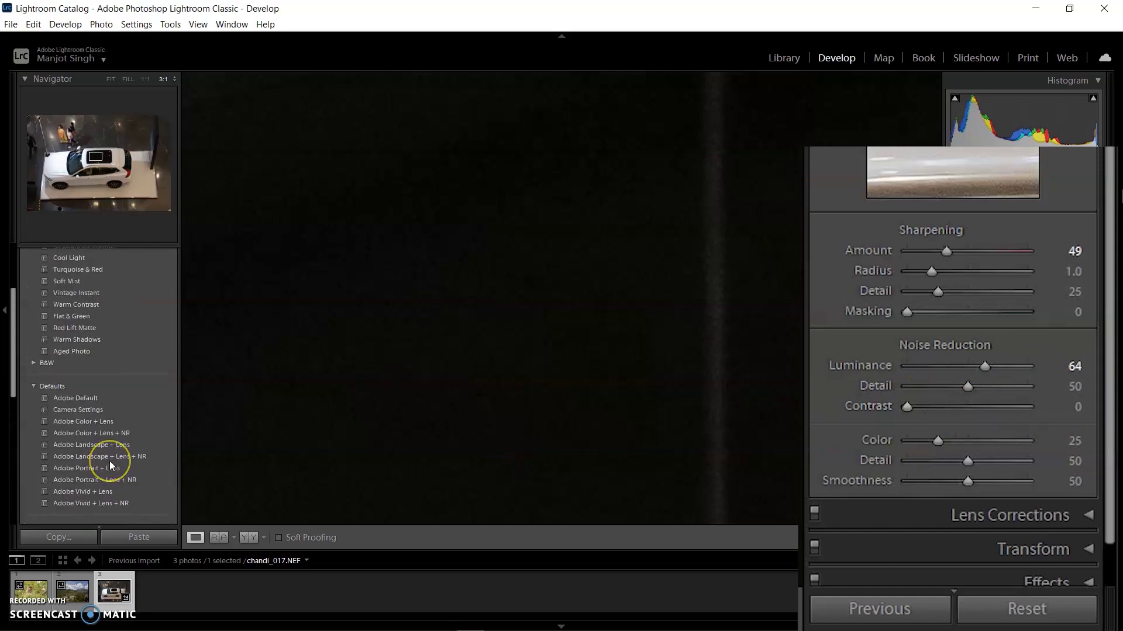
scroll(110, 460, down, 5)
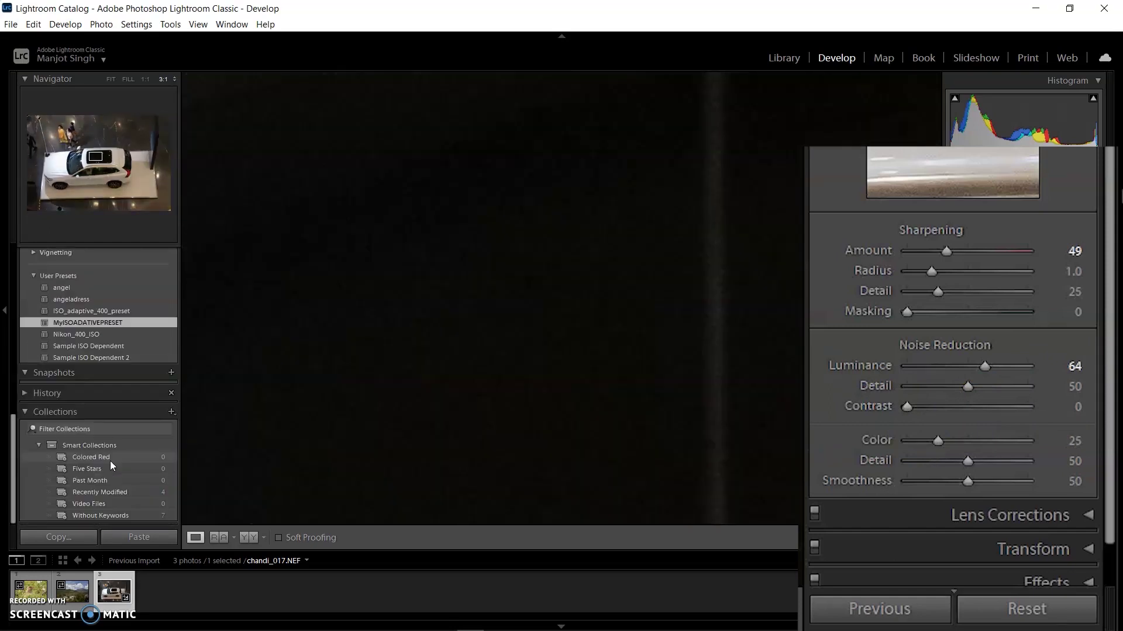
click(117, 445)
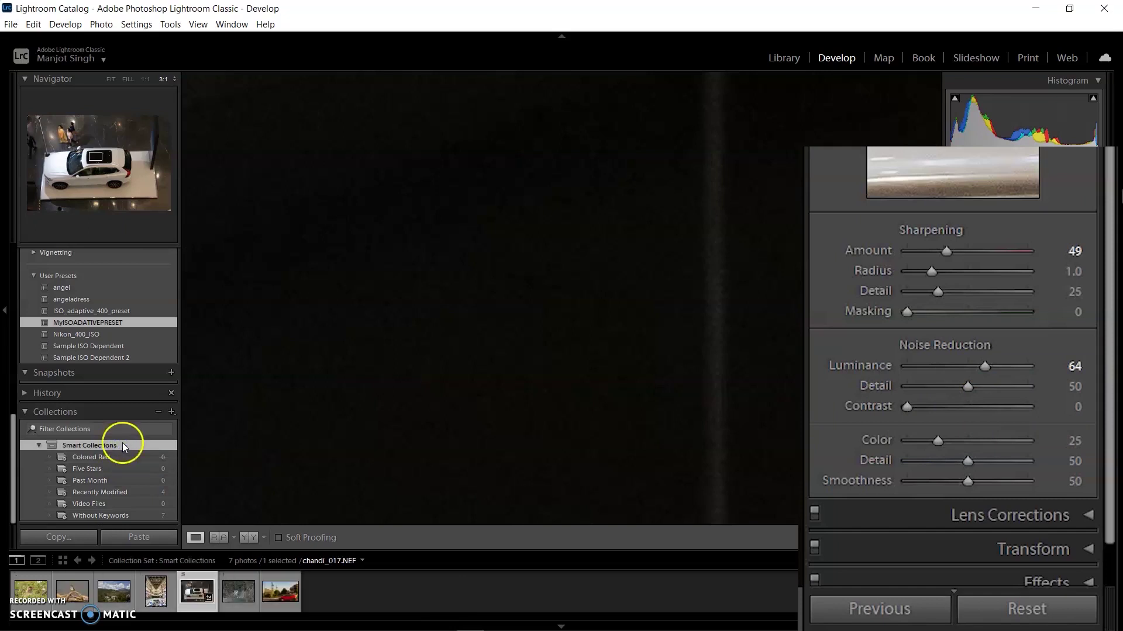
click(159, 593)
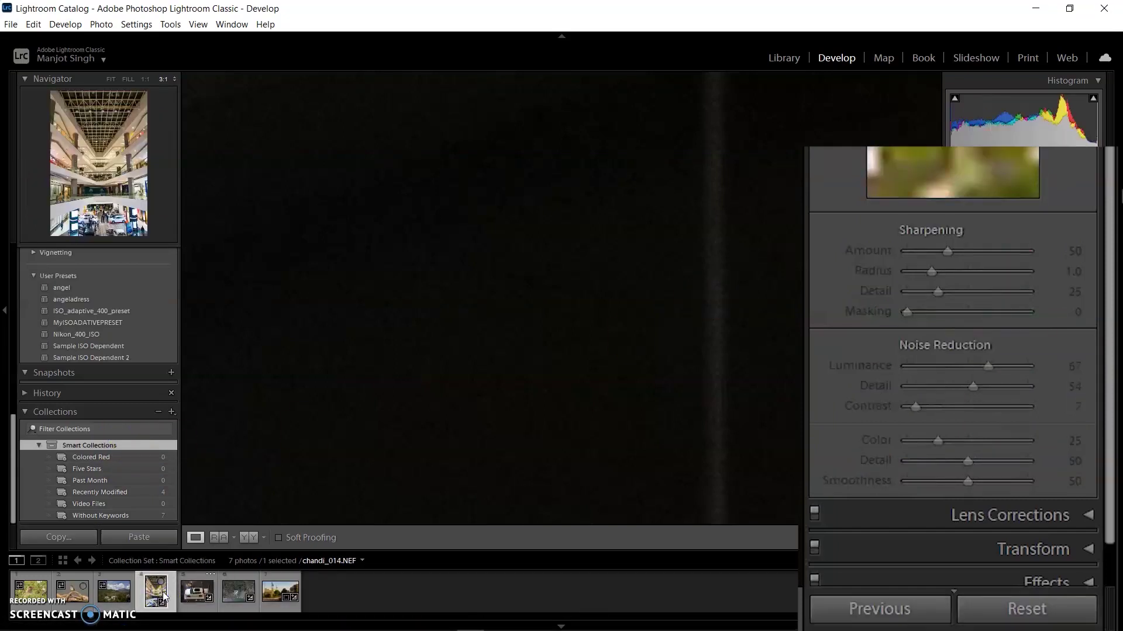
click(250, 537)
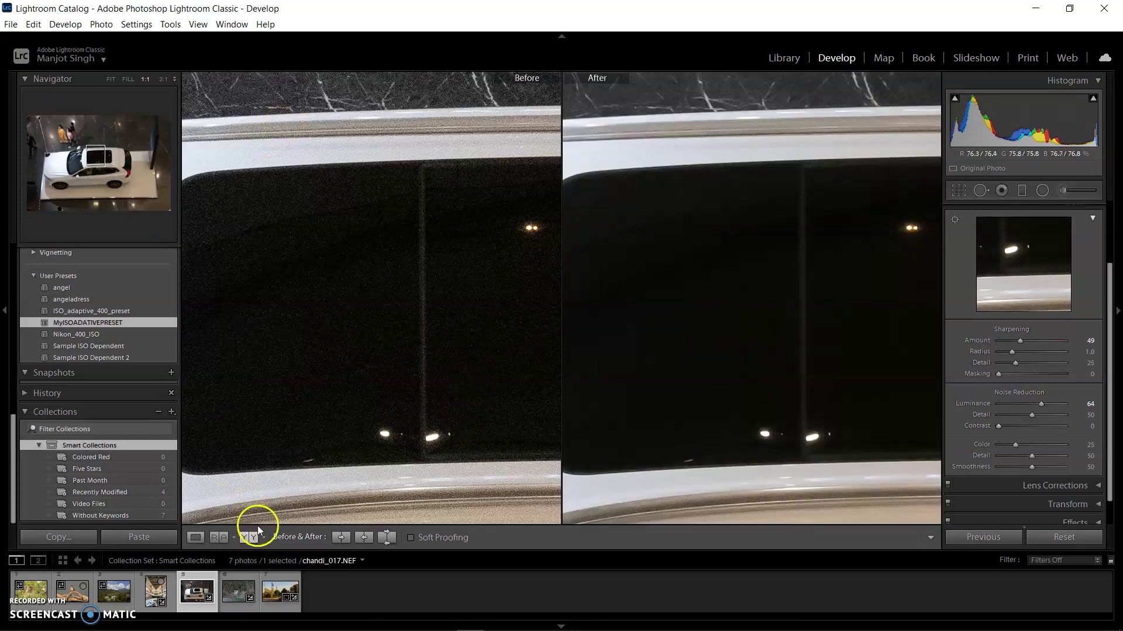
click(196, 538)
Apply the MyISOADATIVEPRESET user preset to the monkey photo DSC_5596_1045.NEF and compare it before and after
click(31, 590)
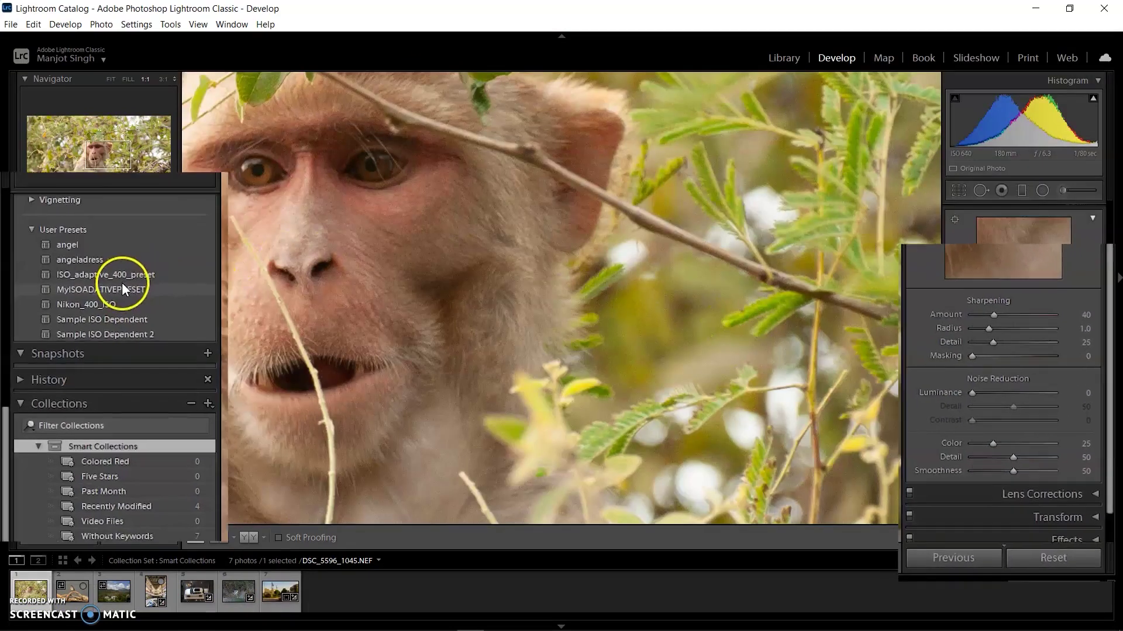
click(104, 321)
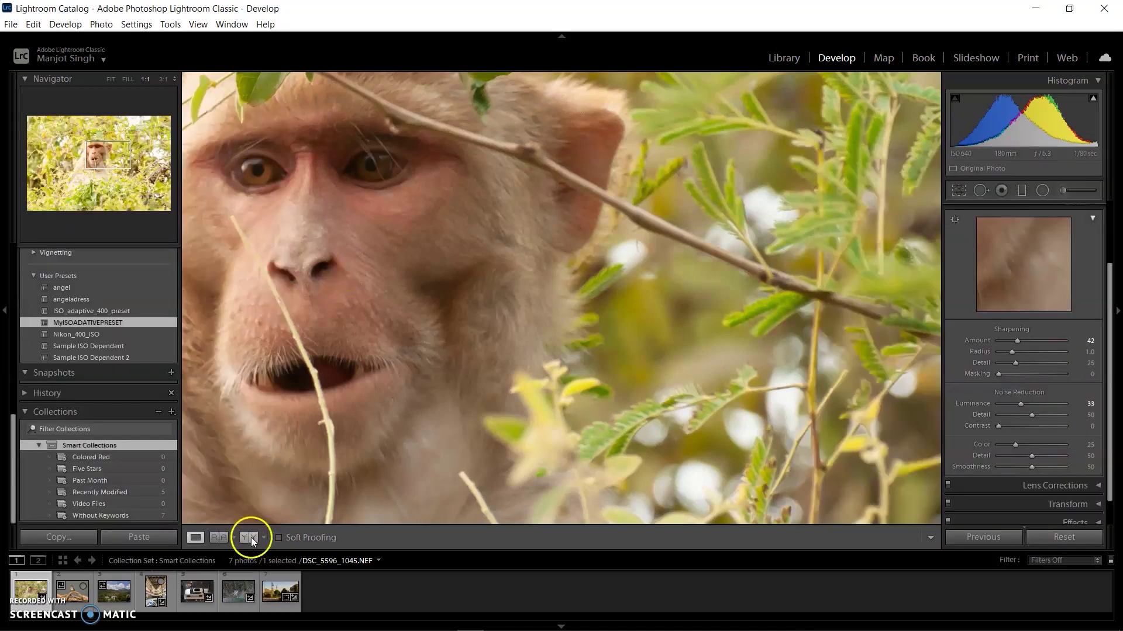
click(249, 536)
click(435, 337)
click(195, 537)
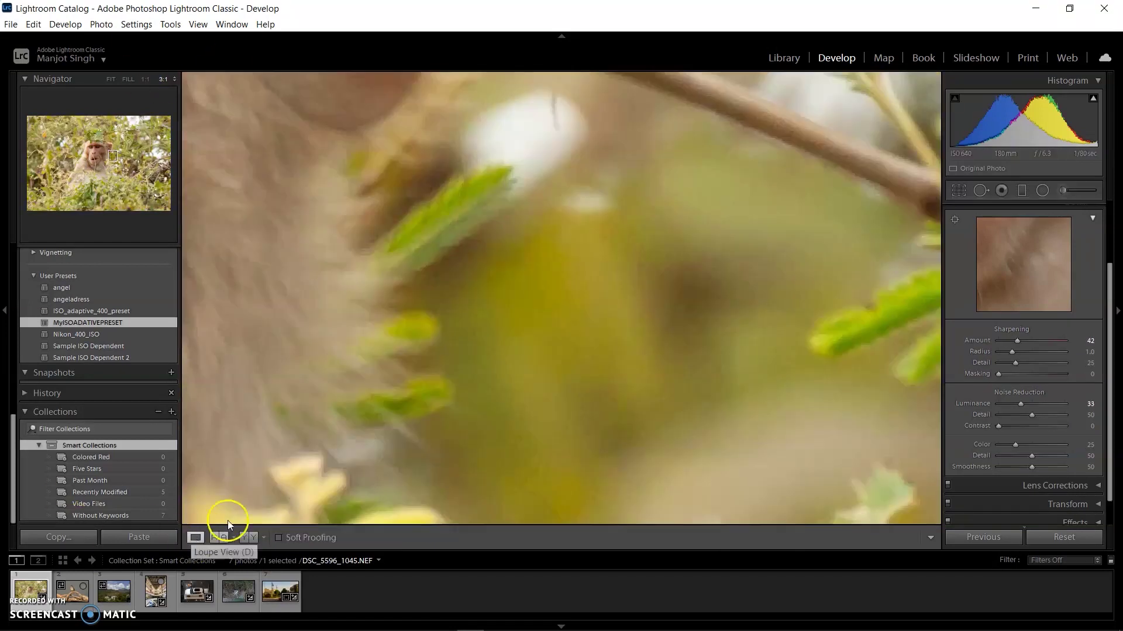
Apply the MyISOADATIVEPRESET user preset to the mountain landscape photo march_2018_015.NEF
click(111, 79)
click(114, 593)
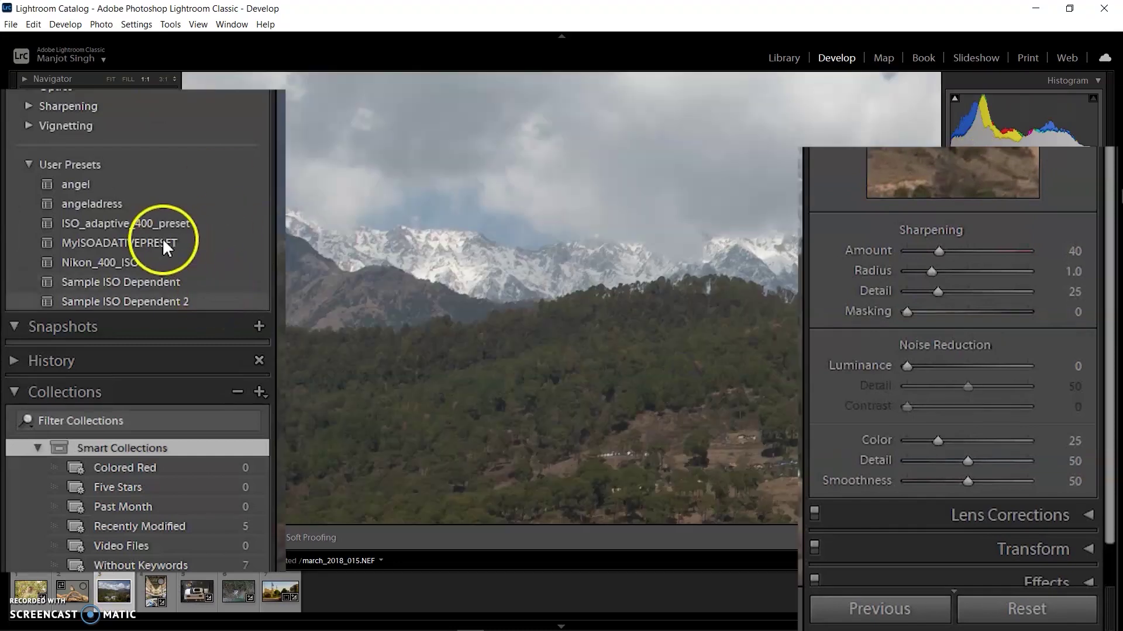
click(163, 242)
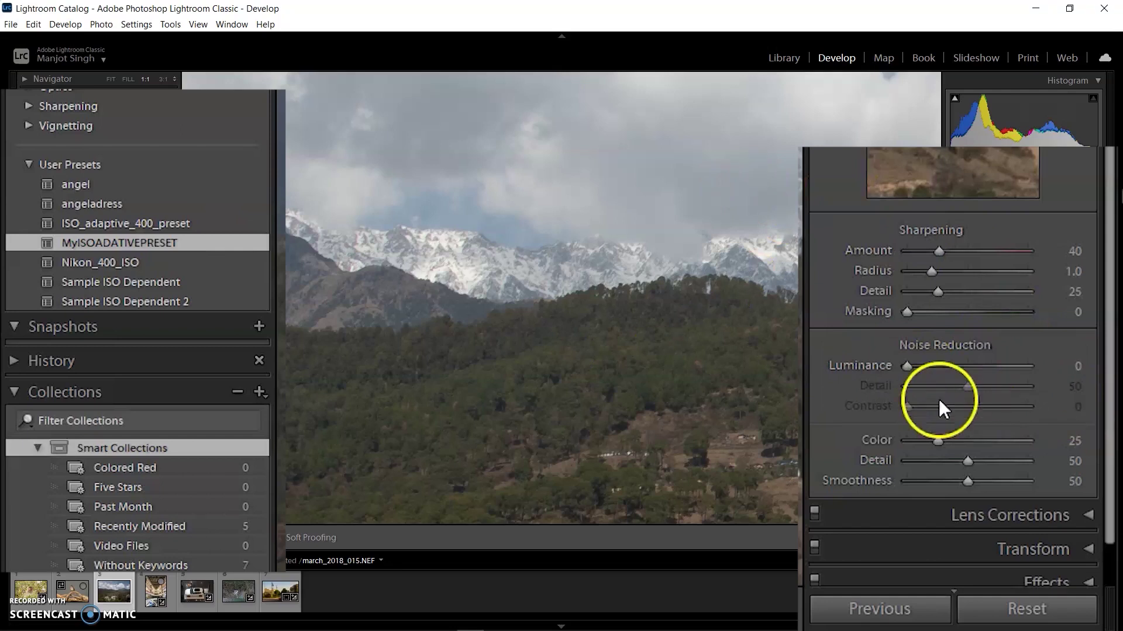
Set the master raw default in the preset preferences to the user preset MyISOADATIVEPRESET
click(12, 26)
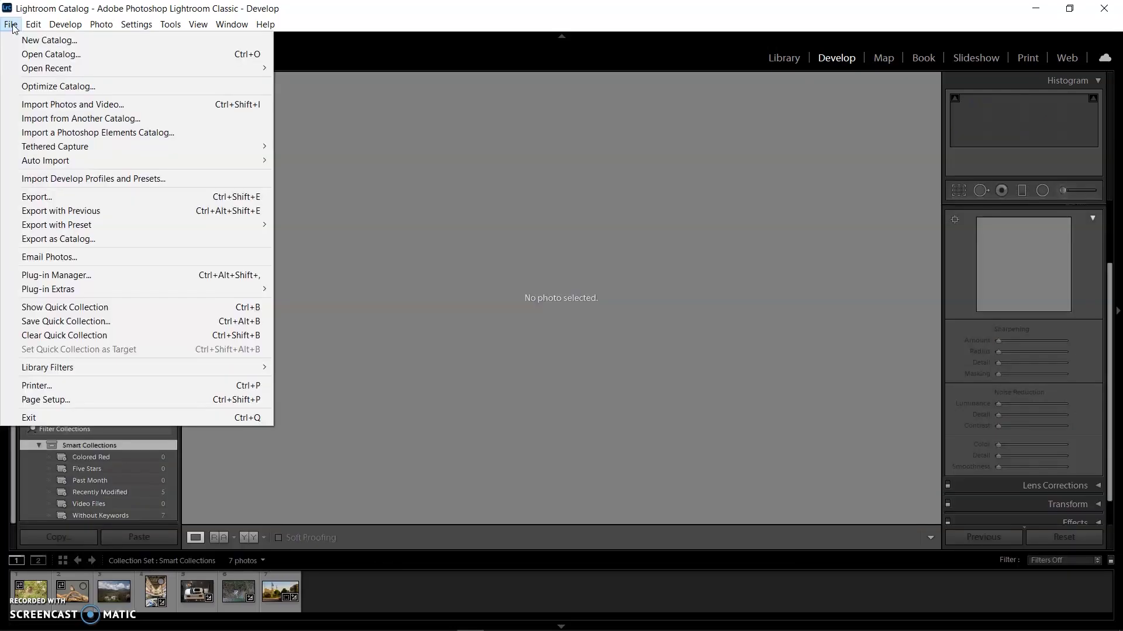
click(27, 25)
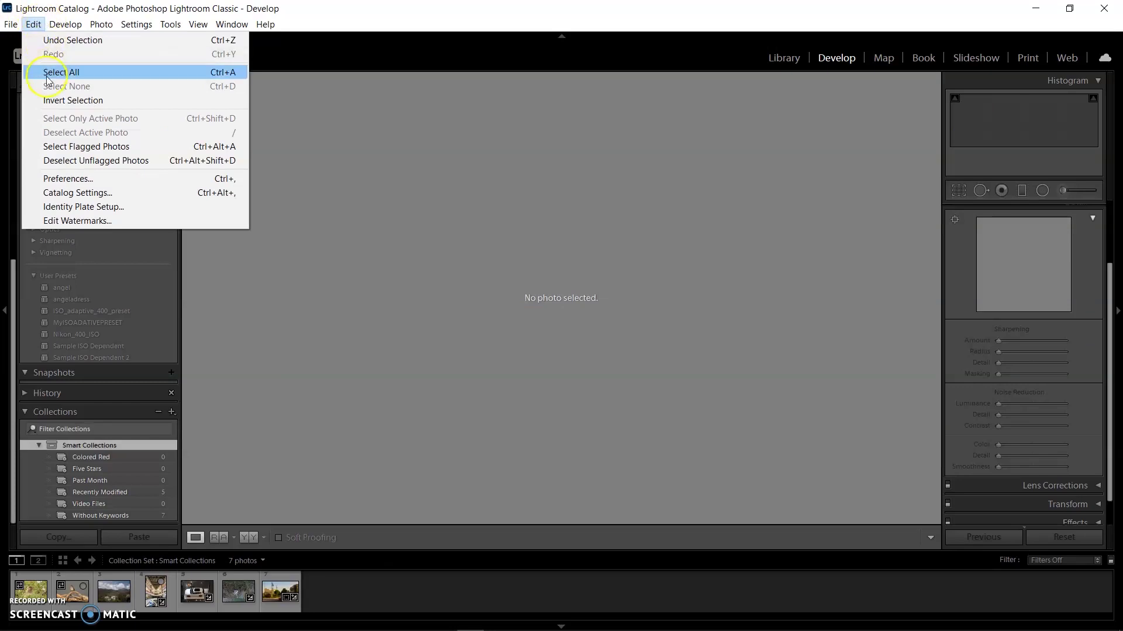
click(67, 179)
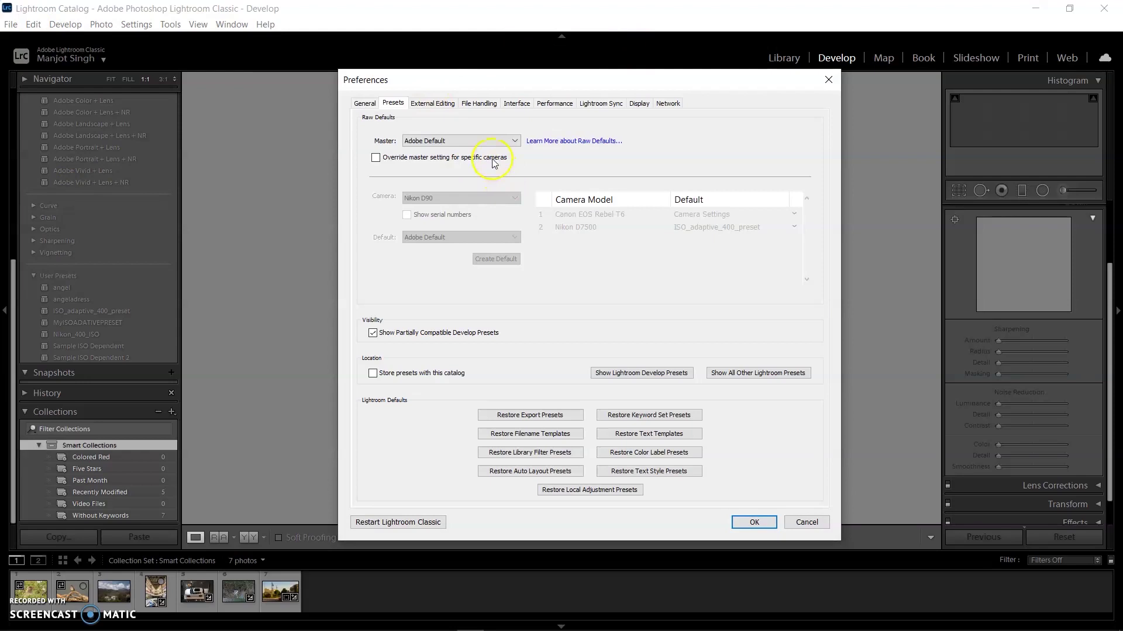
click(484, 142)
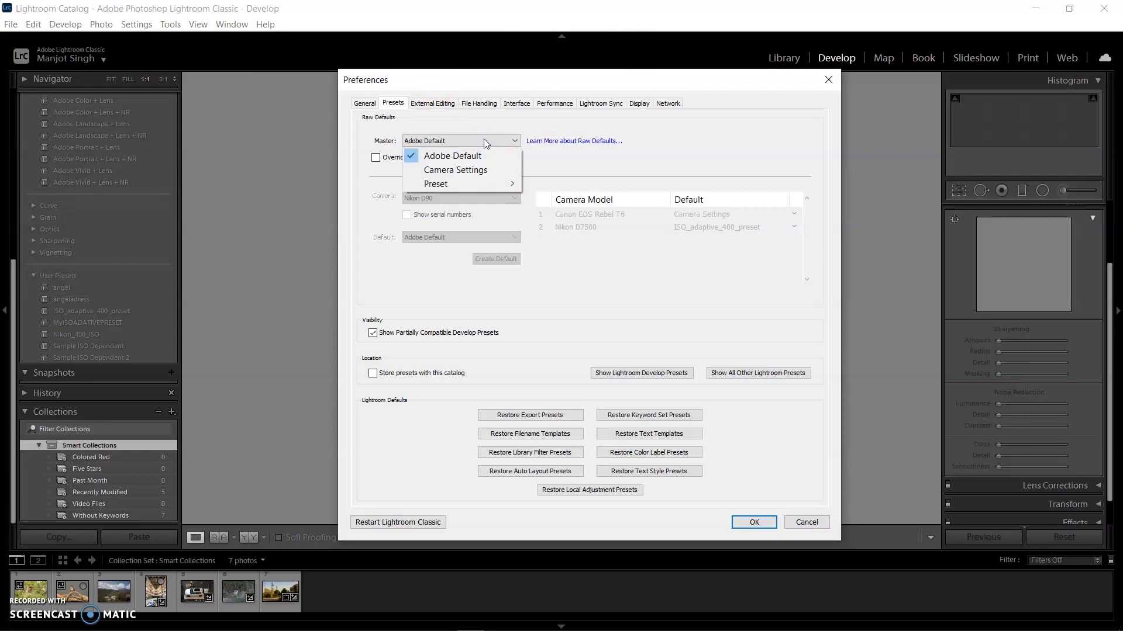
mouse_move(444, 184)
click(592, 321)
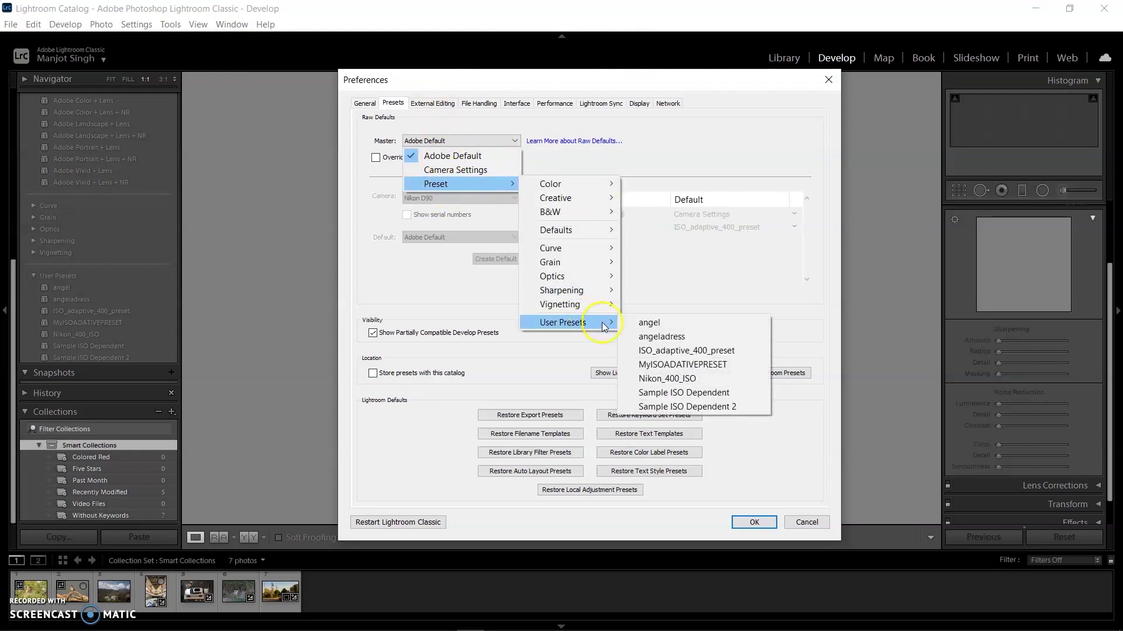
click(682, 365)
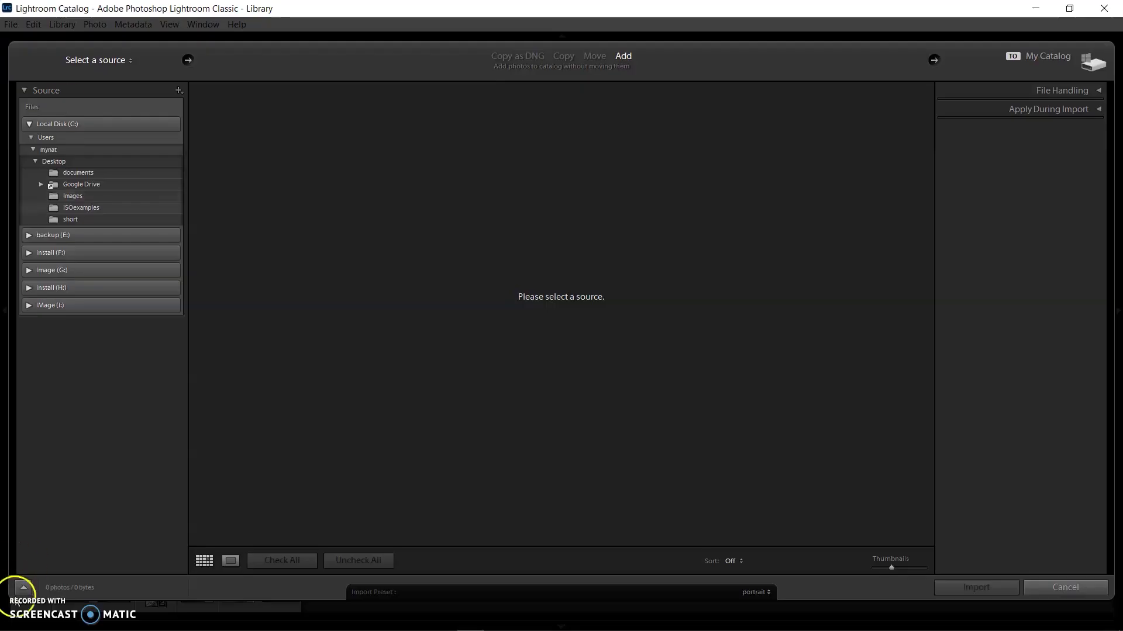
Import chandi_016.NEF from the ISOexamples desktop folder and check its sharpening and noise reduction settings in the Develop module
click(76, 162)
click(83, 209)
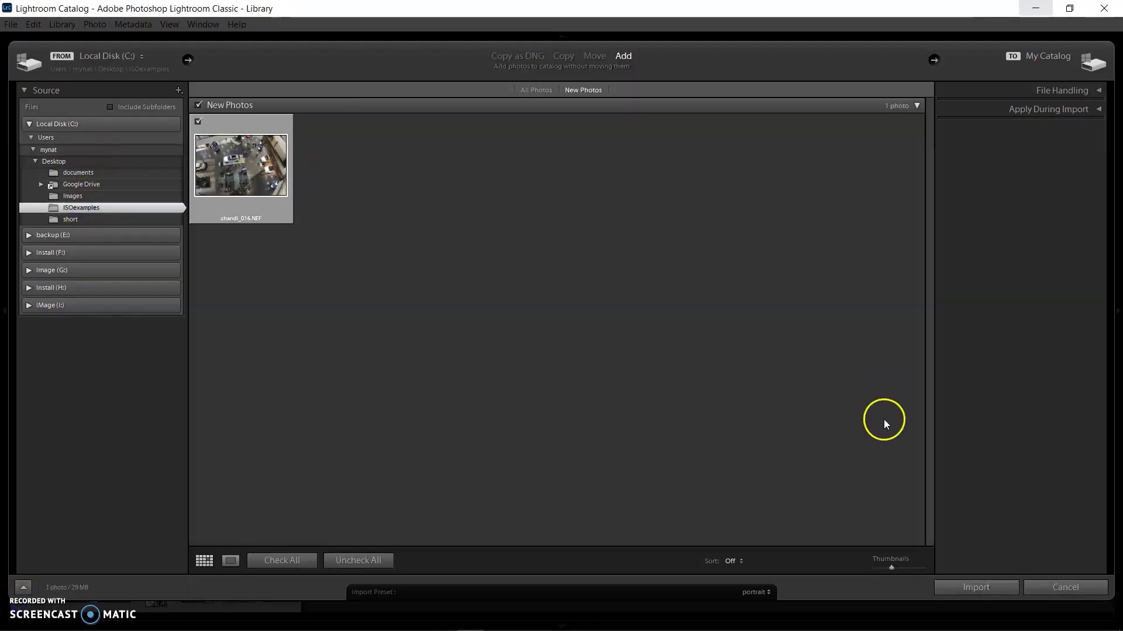
click(981, 582)
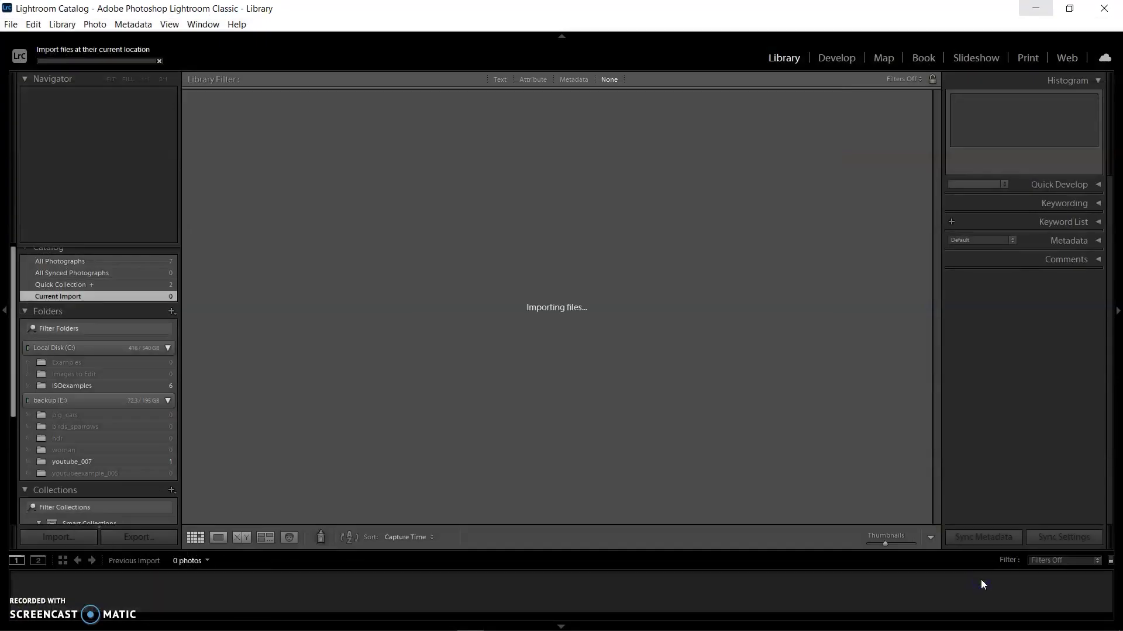
click(228, 136)
click(849, 56)
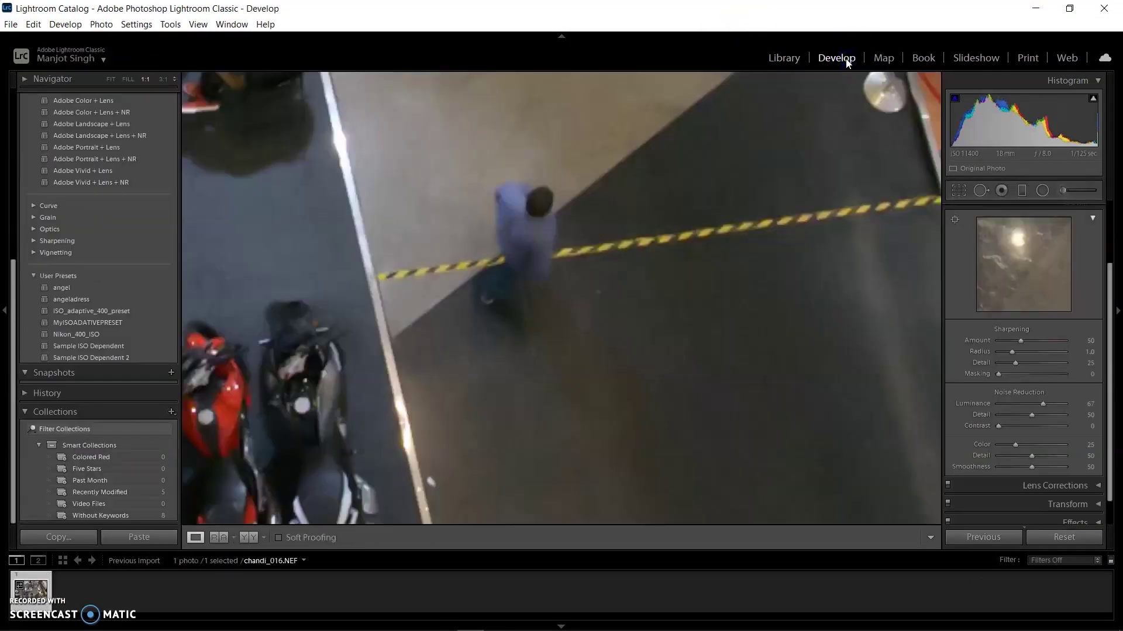
click(129, 80)
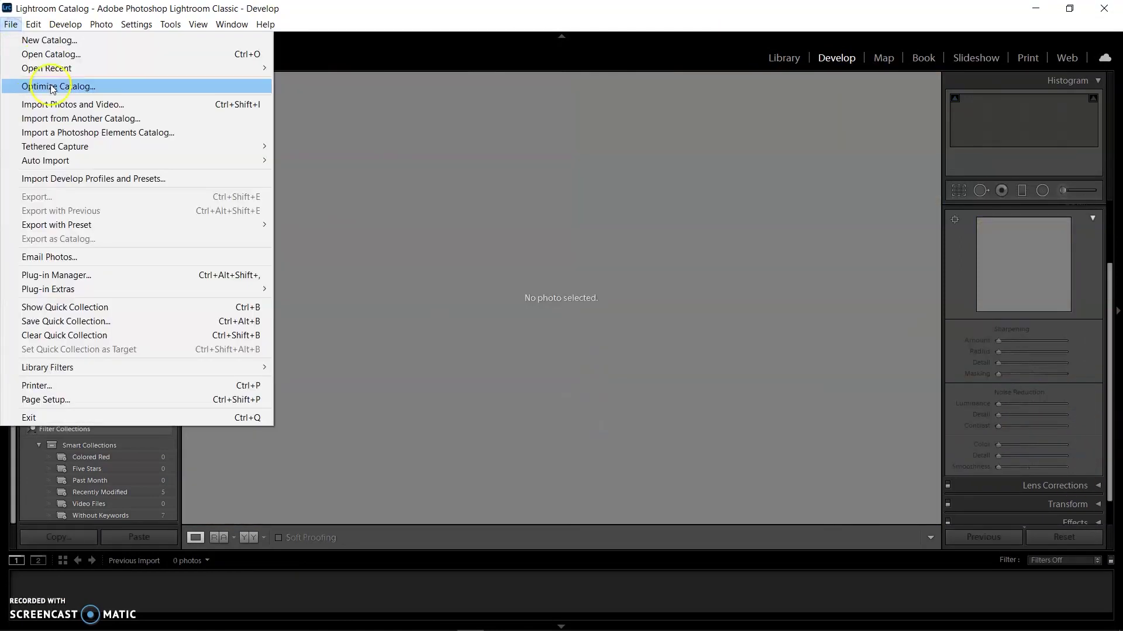
Set the master raw default in the preset preferences back to Adobe Default
mouse_move(33, 24)
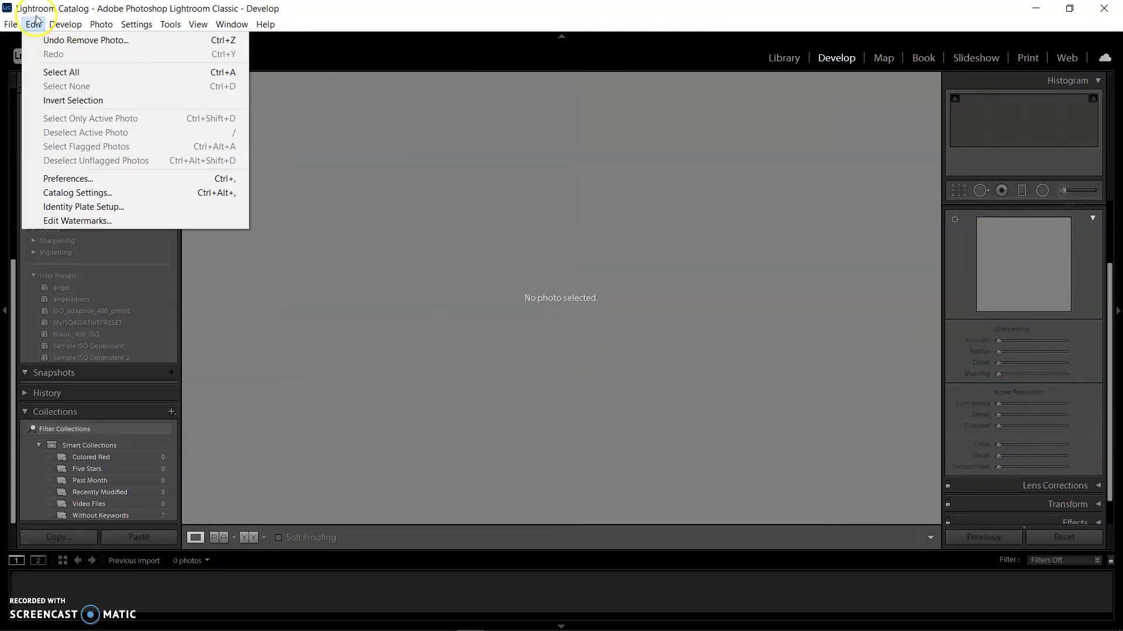
click(67, 177)
click(496, 141)
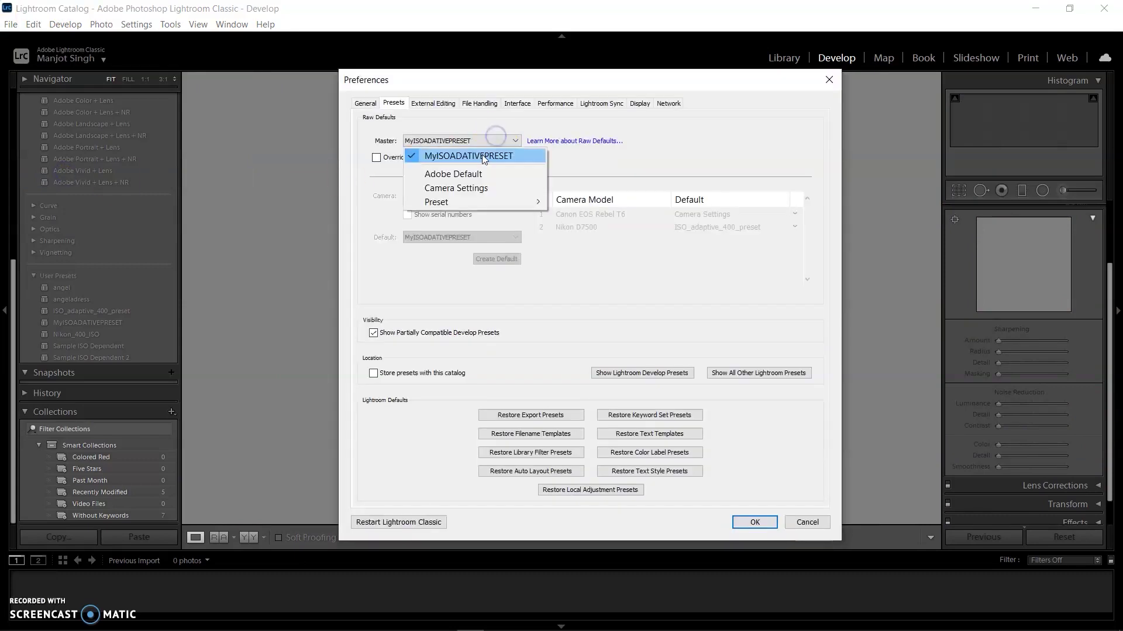
click(476, 172)
click(754, 523)
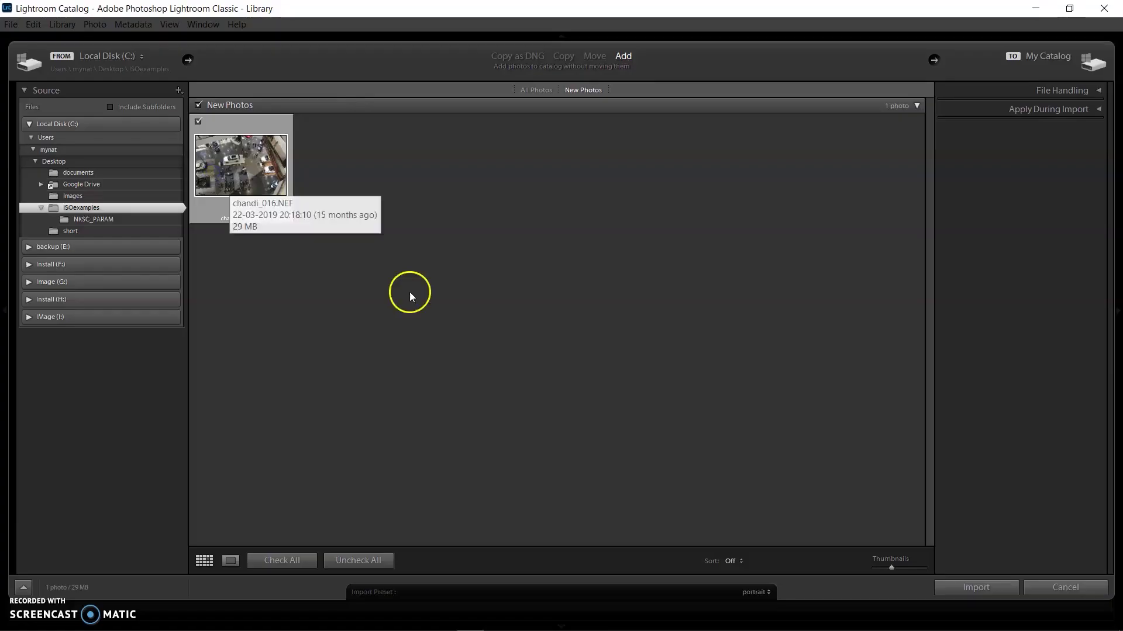
Import chandi_016.NEF again and view it in the Develop module at 1:1
click(980, 589)
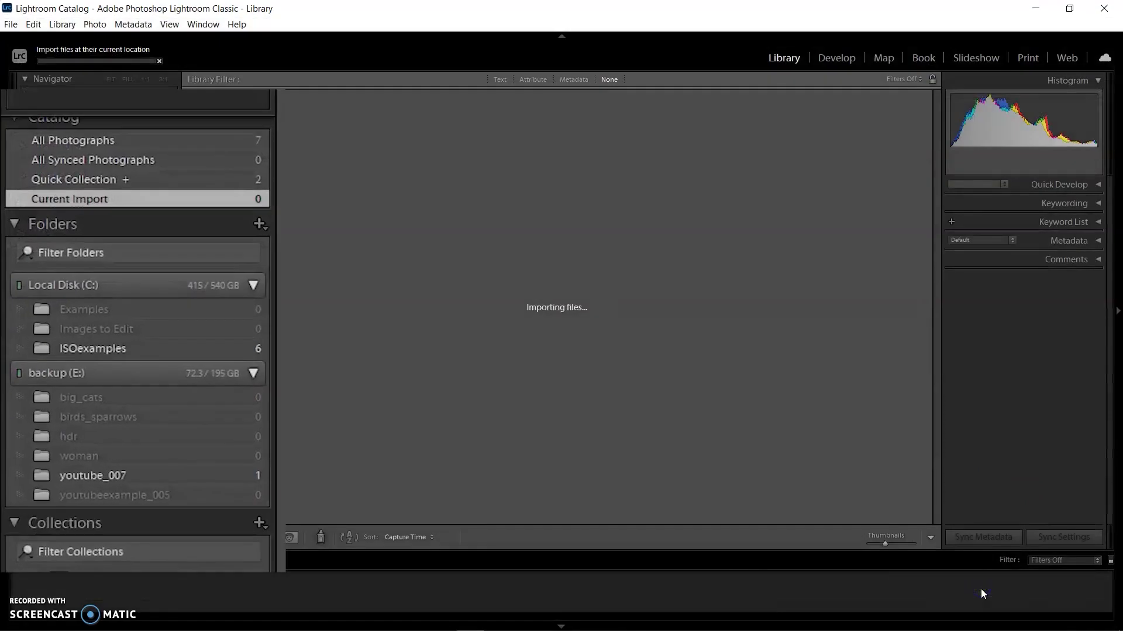
click(833, 65)
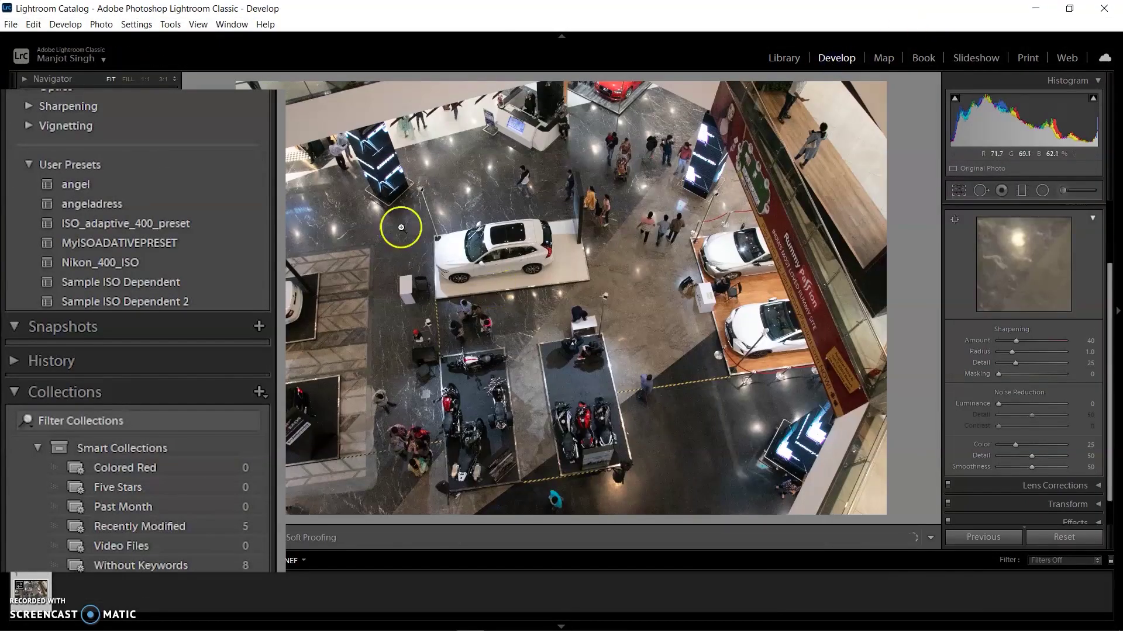
click(132, 79)
click(145, 79)
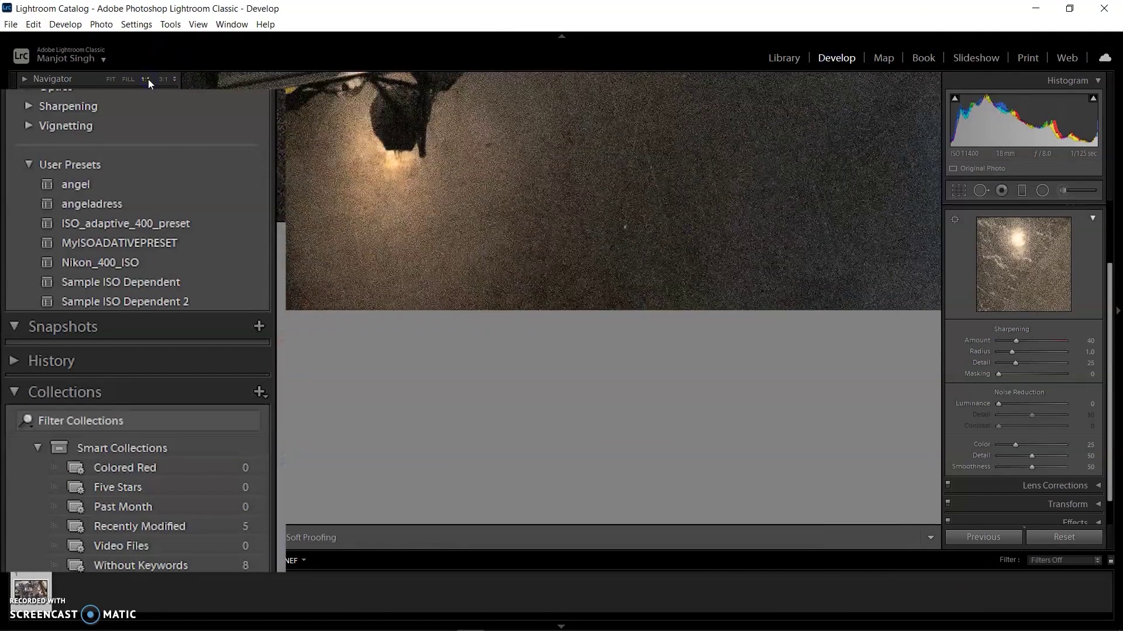
Apply the MyISOADATIVEPRESET user preset to chandi_016.NEF and compare the motorcycle area before and after
click(87, 108)
click(131, 248)
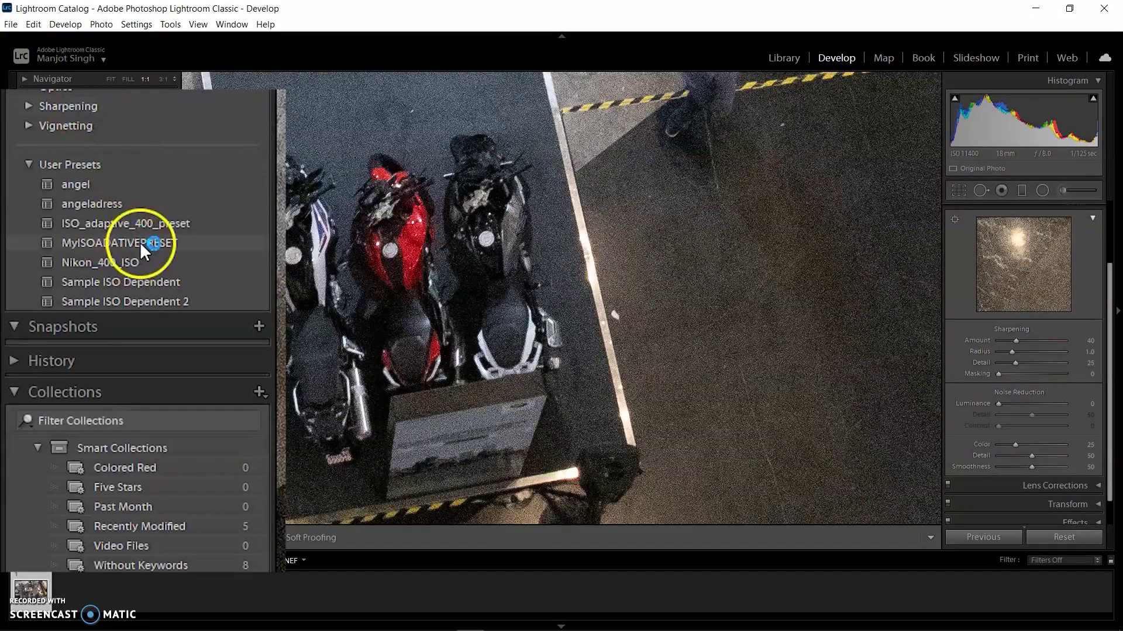
key(y)
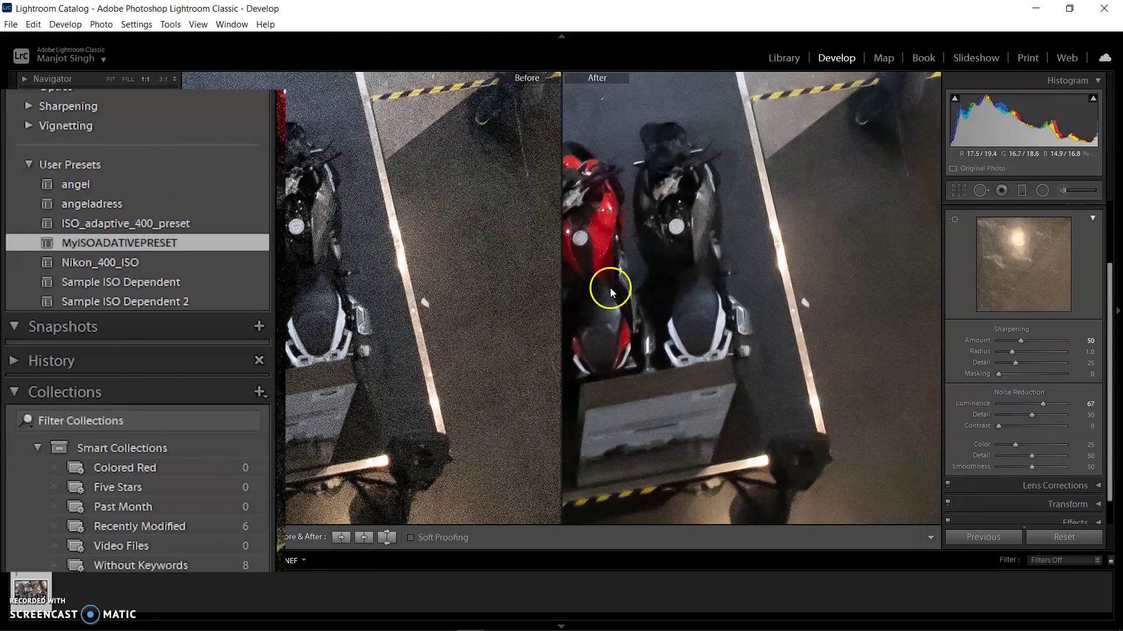
drag(611, 293, 649, 280)
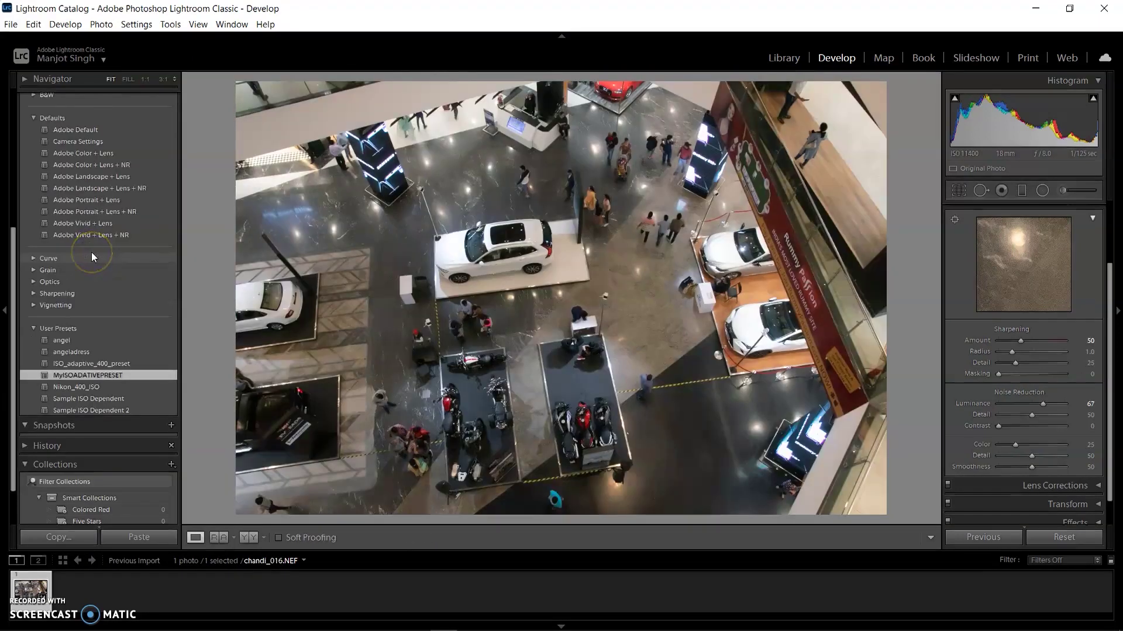
Export the MyISOADATIVEPRESET preset as an xmp file into a new folder named lenspassionspreset on the Install (H:) drive
scroll(93, 258, down, 2)
right_click(124, 322)
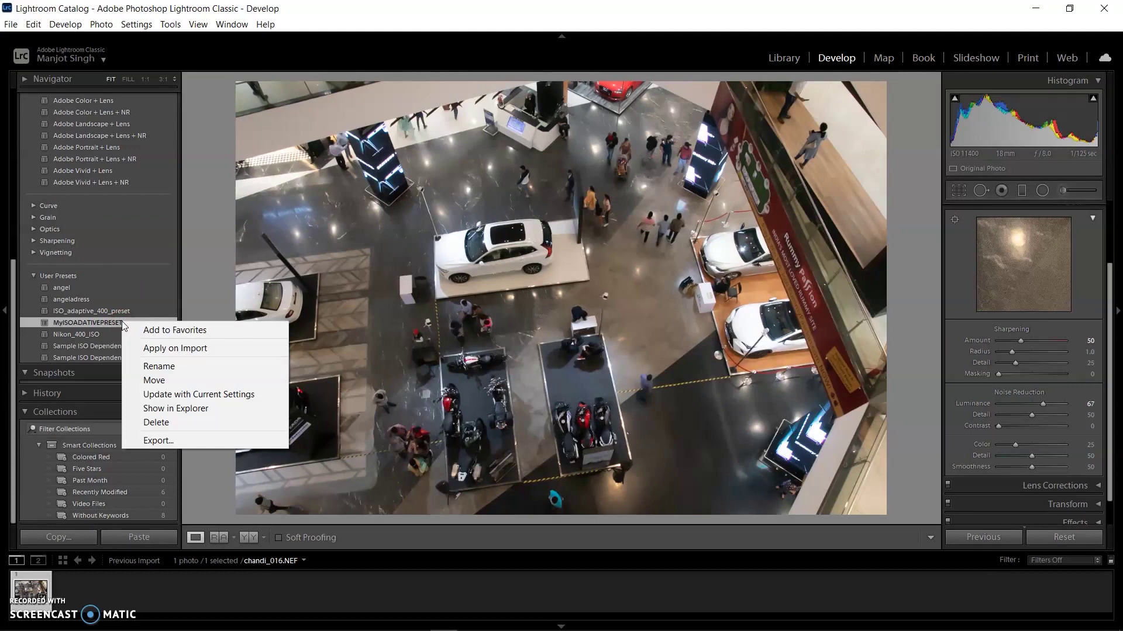
click(157, 440)
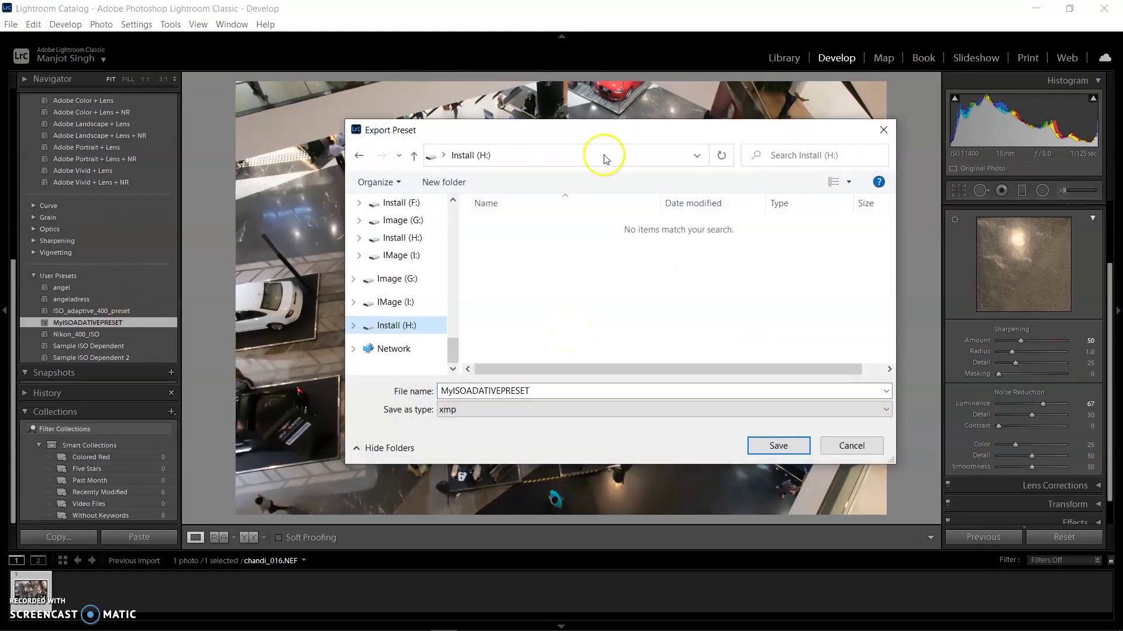
click(451, 182)
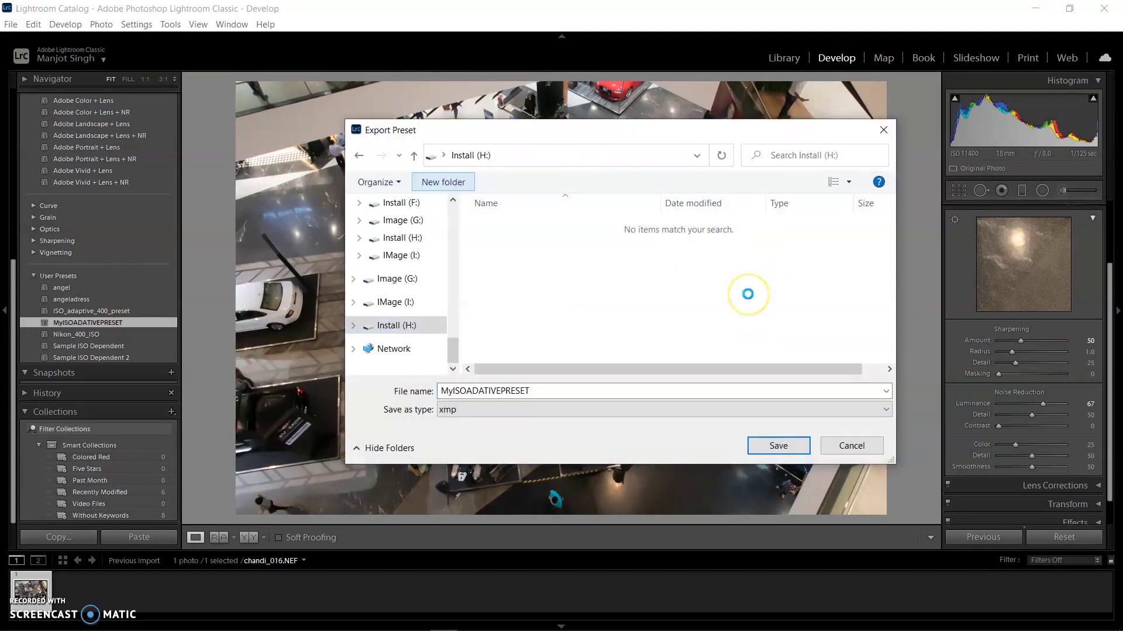
text(lenspassions)
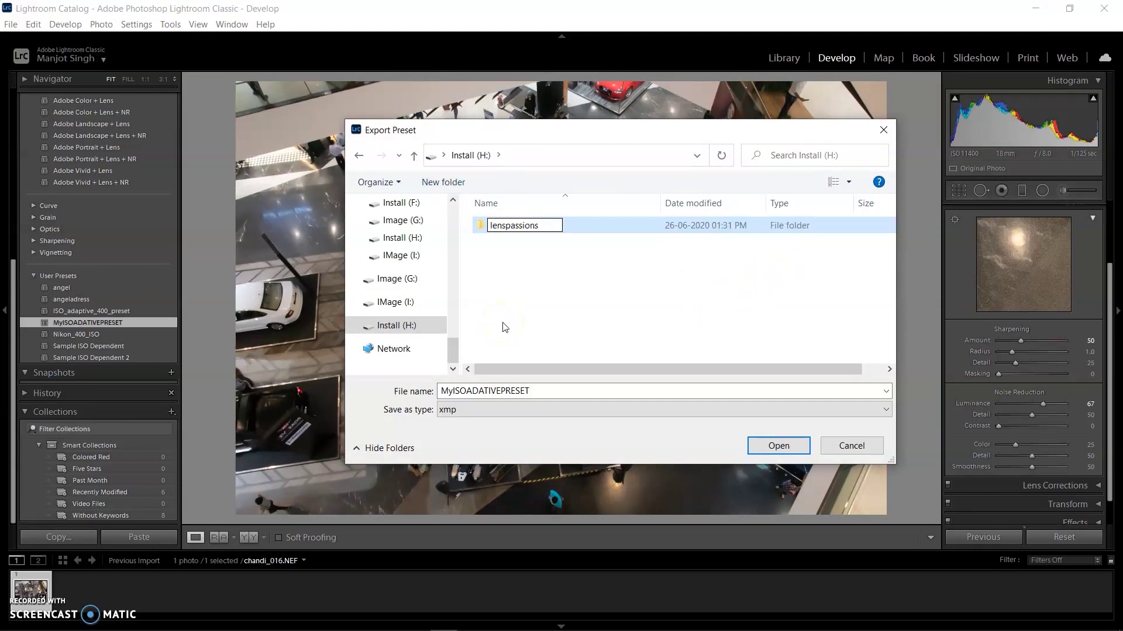
text(preset)
click(574, 306)
double_click(552, 223)
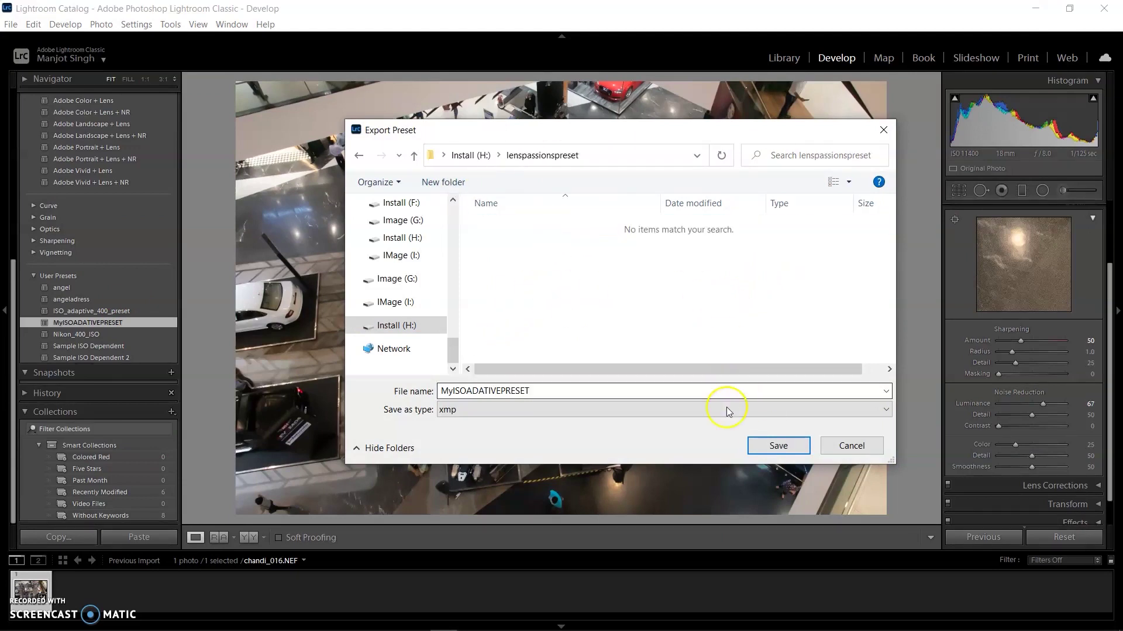
click(759, 445)
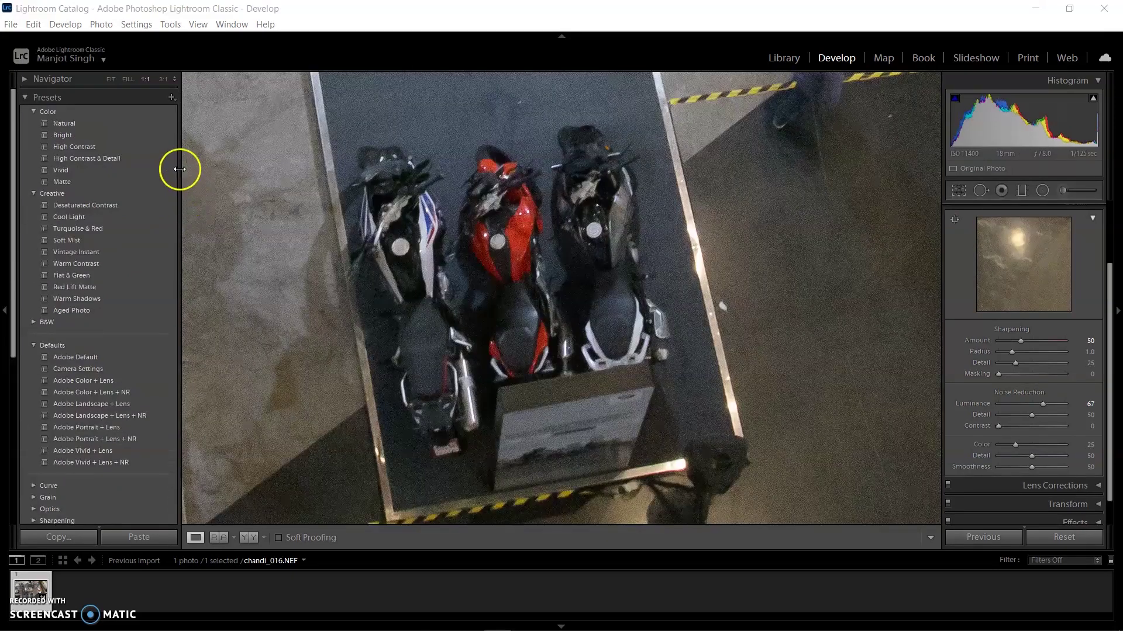
Import the MyISOADATIVEPRESET file from the lenspassionspreset folder on the Install (H:) drive and select it among the user presets
click(171, 97)
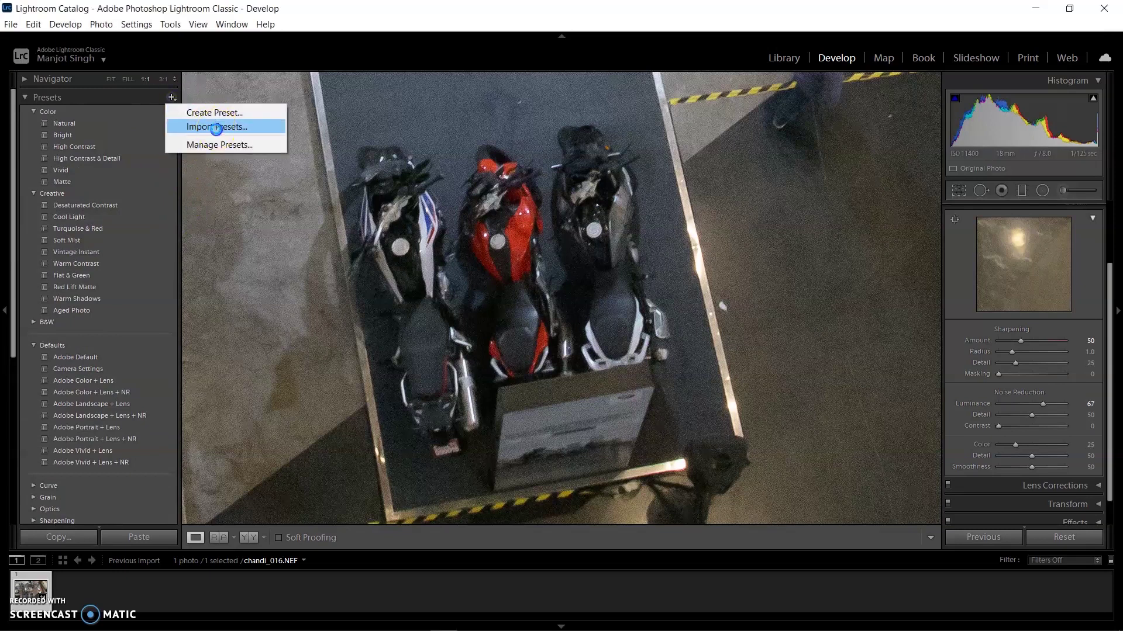
click(216, 128)
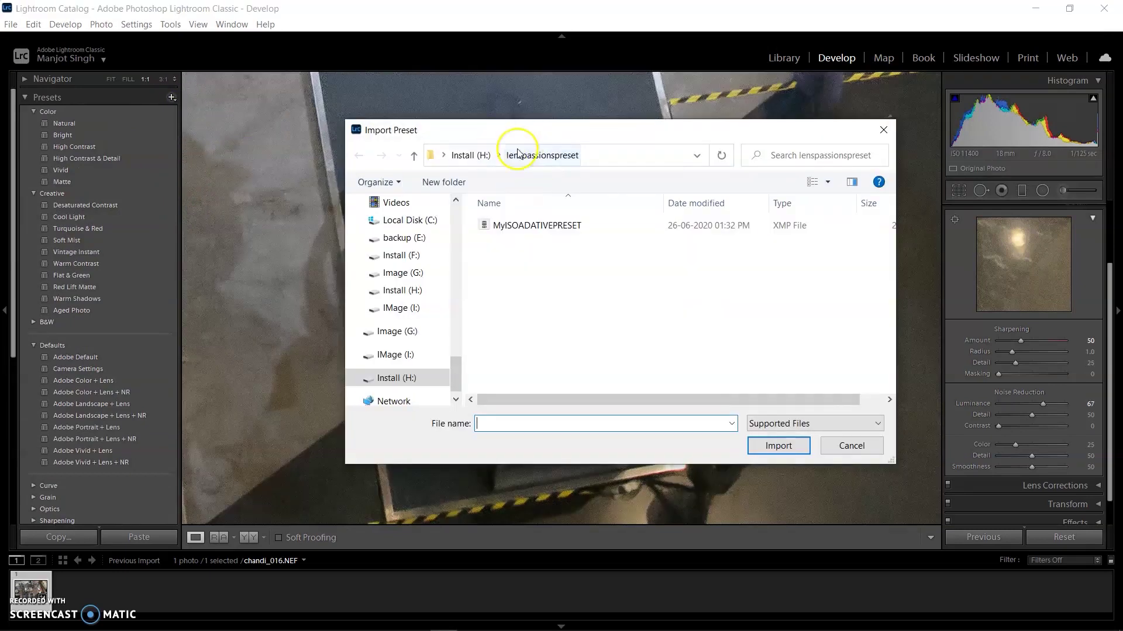
double_click(514, 225)
scroll(151, 297, down, 4)
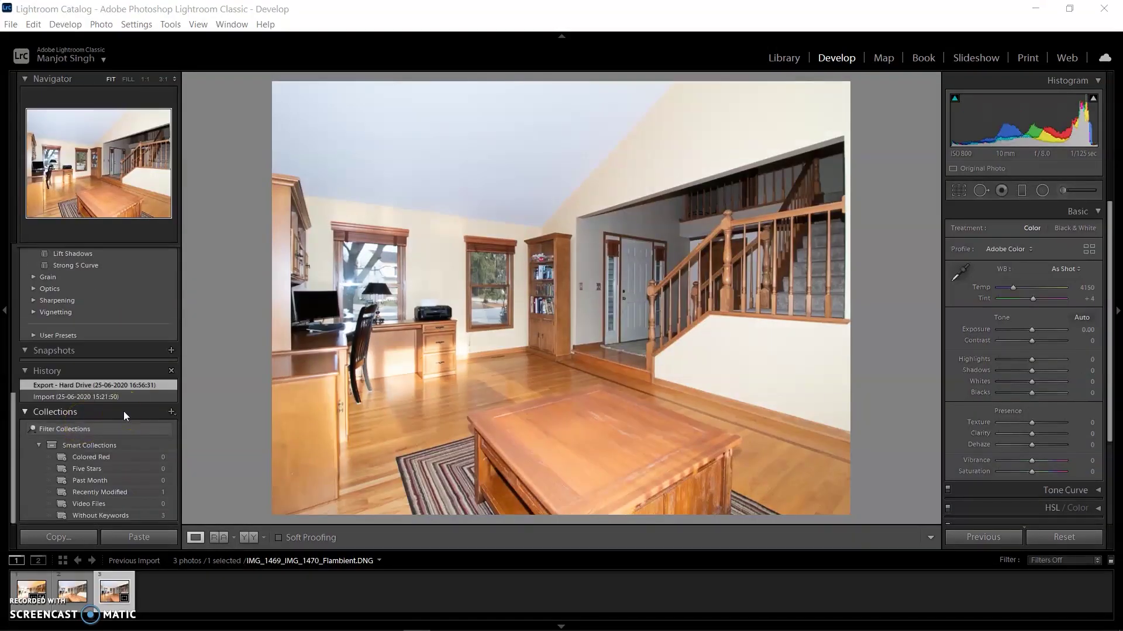
click(102, 434)
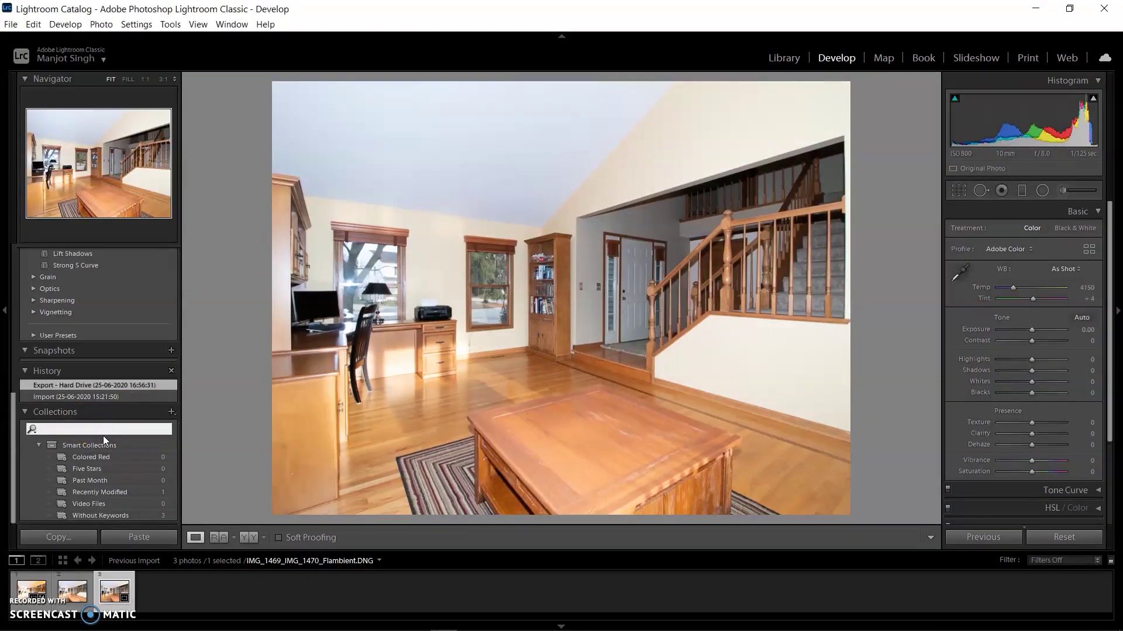
Activate the filter field for searching the collections
click(124, 430)
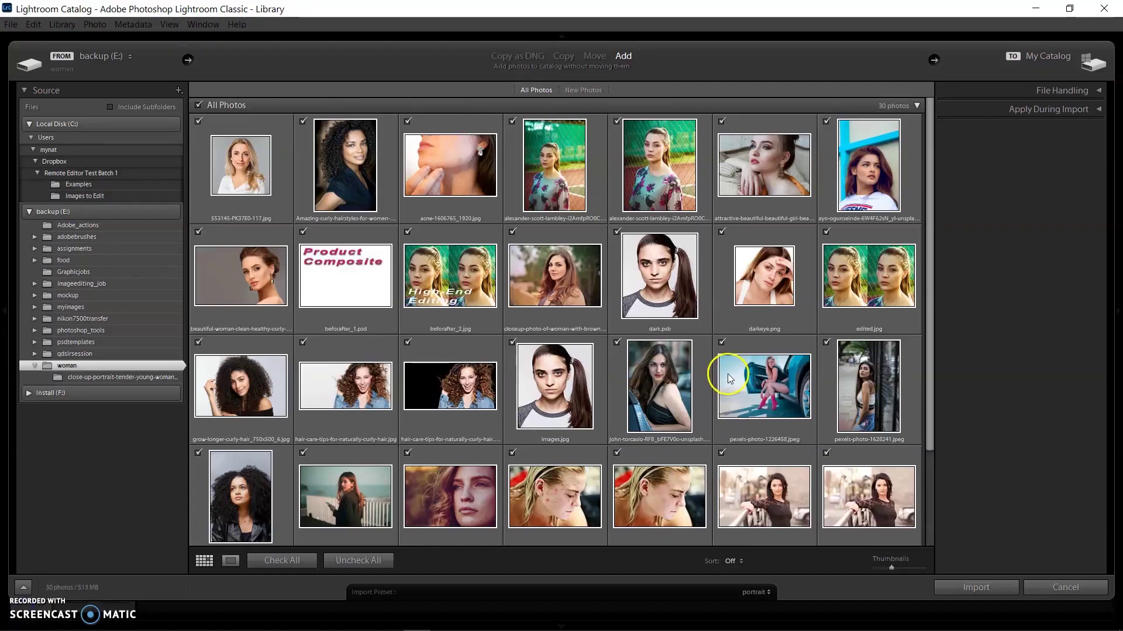
Import only pexels-photo-1226458.jpeg from the woman folder on the backup (E:) drive, with all other photos unselected
scroll(635, 314, down, 3)
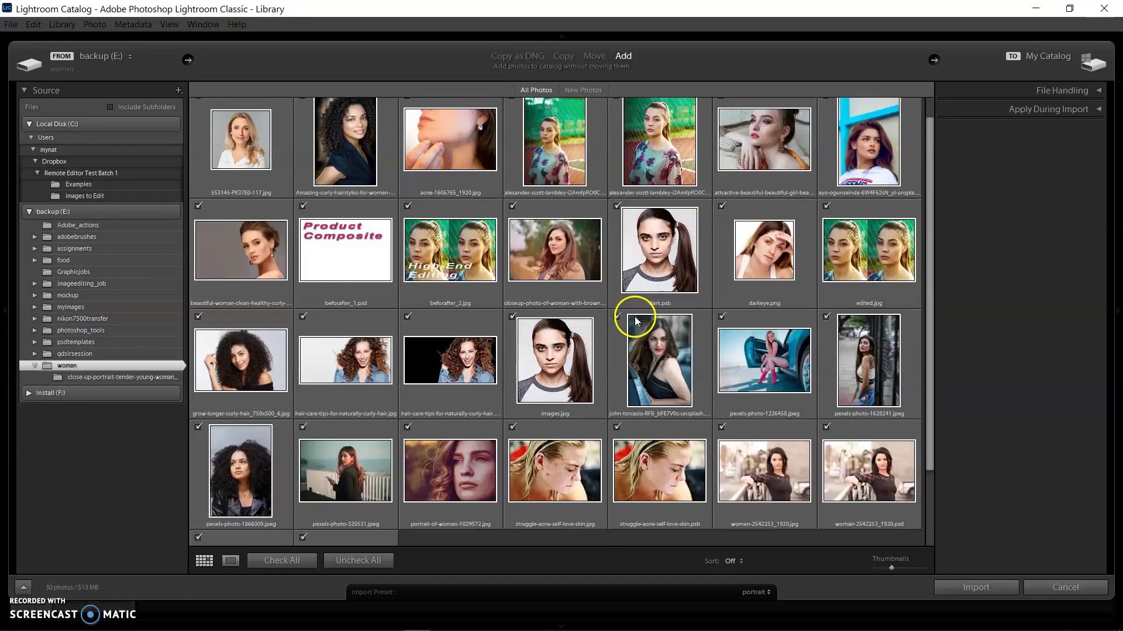
scroll(634, 317, up, 3)
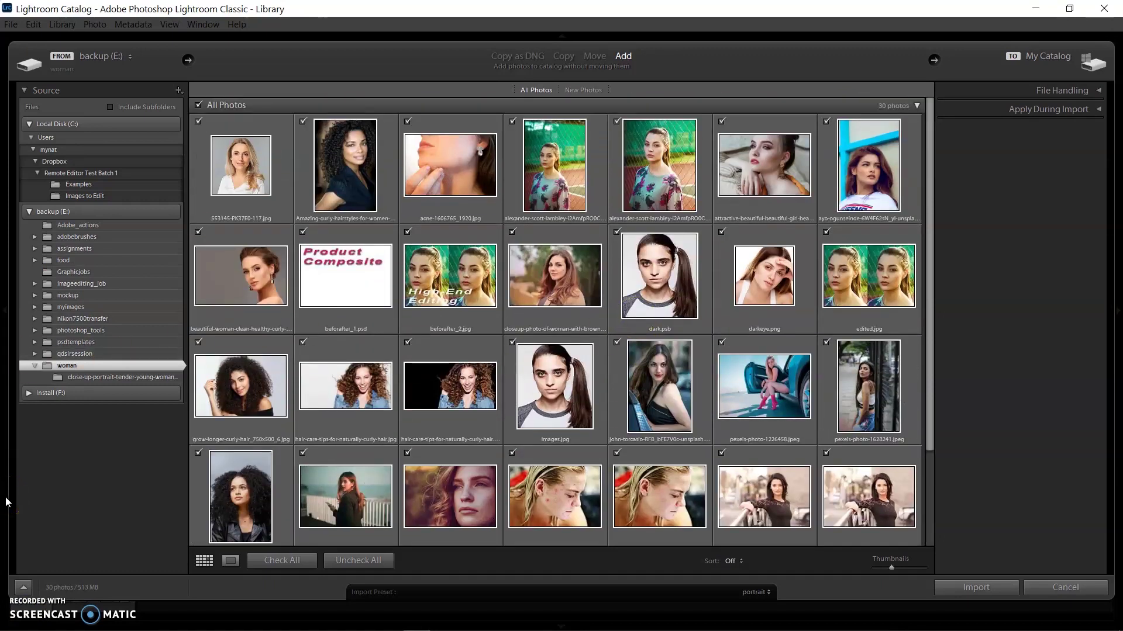
click(199, 105)
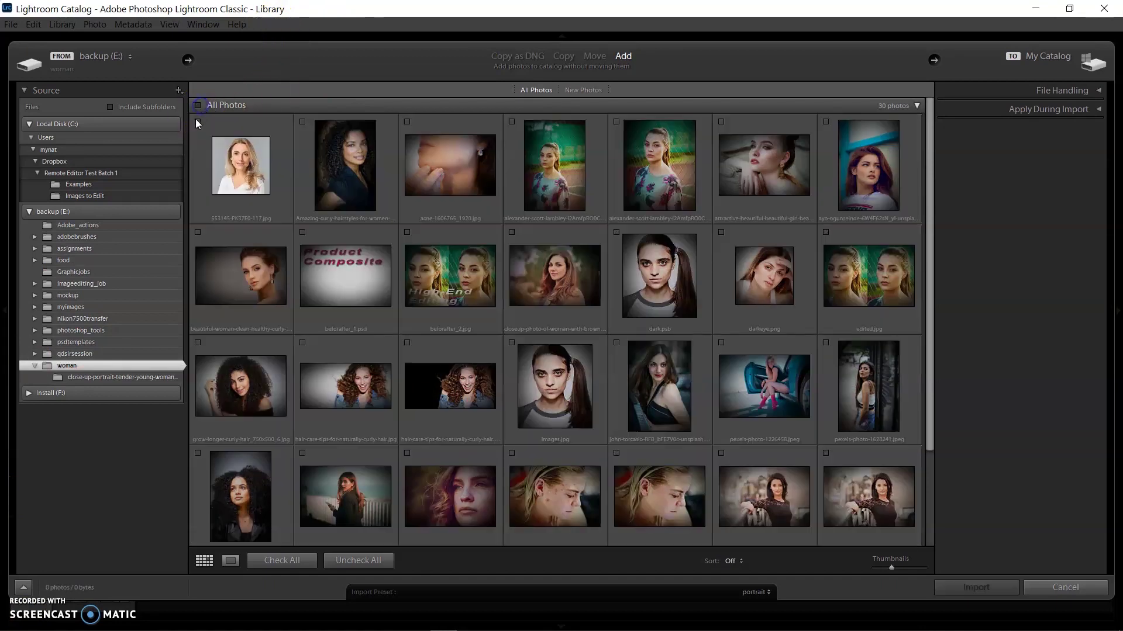
click(761, 388)
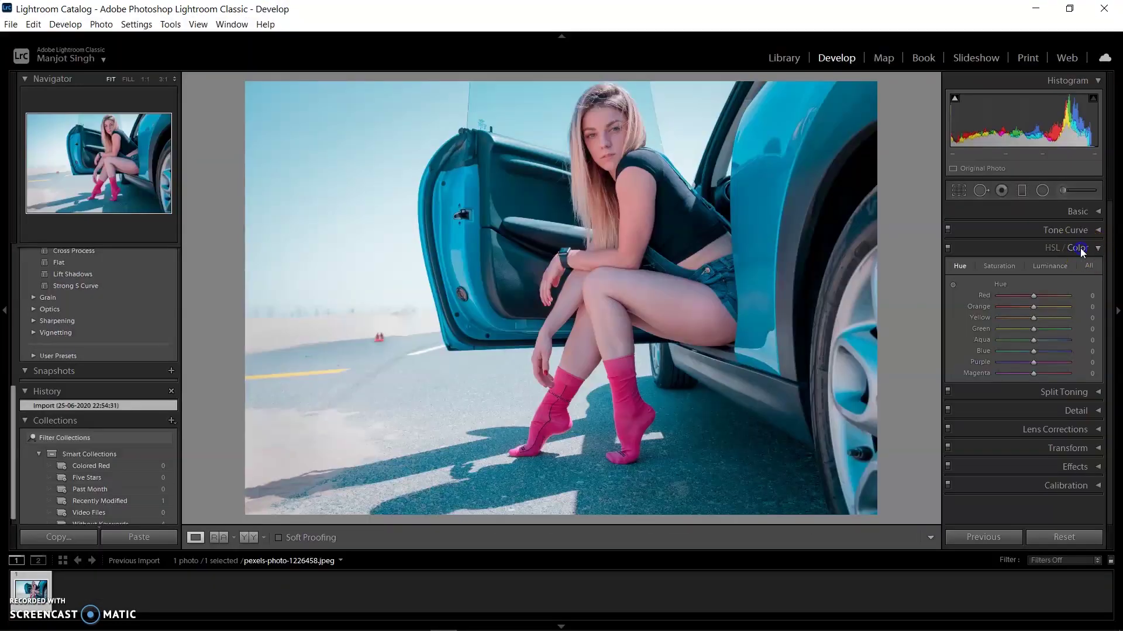
Examine the Tone Curve controls by switching between the parametric curve, the point curve and the red channel curve
click(1080, 248)
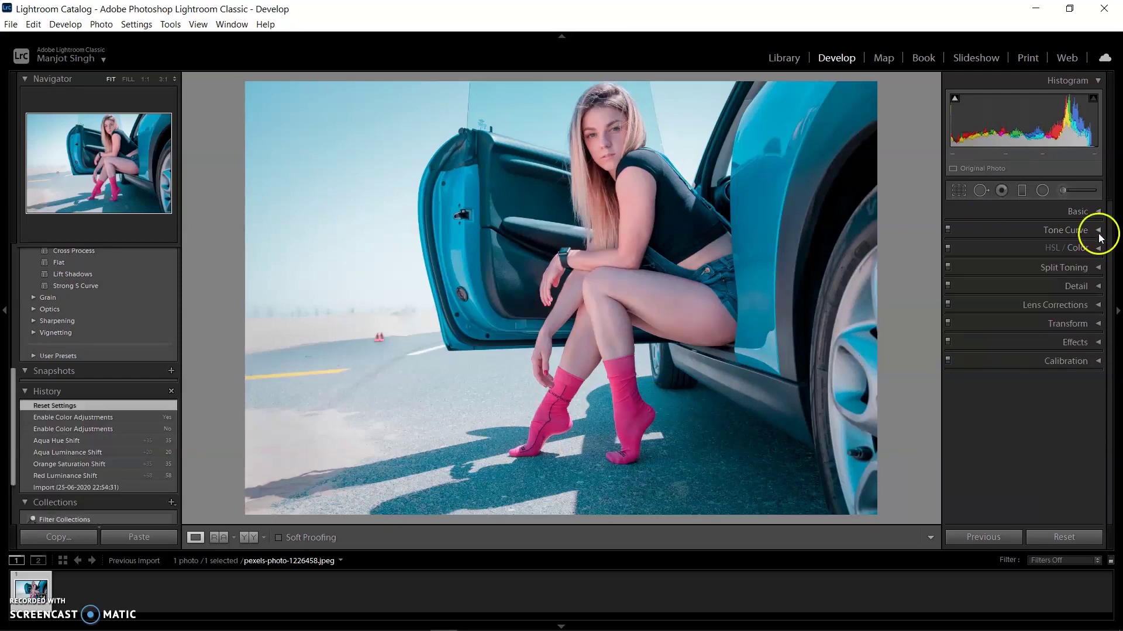
click(1093, 232)
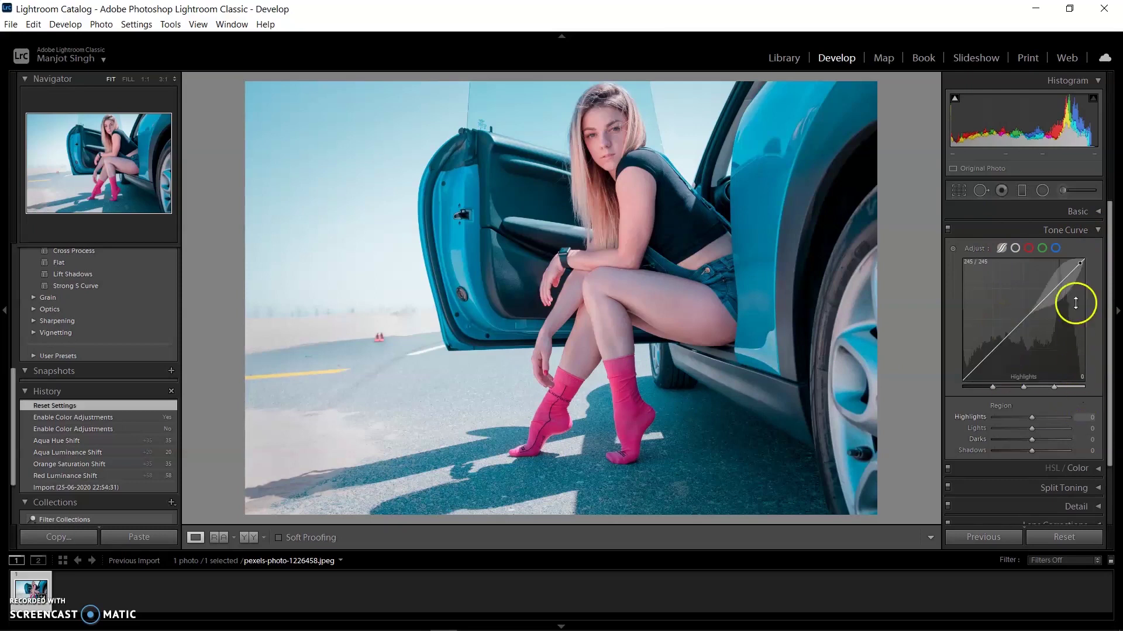
click(1001, 249)
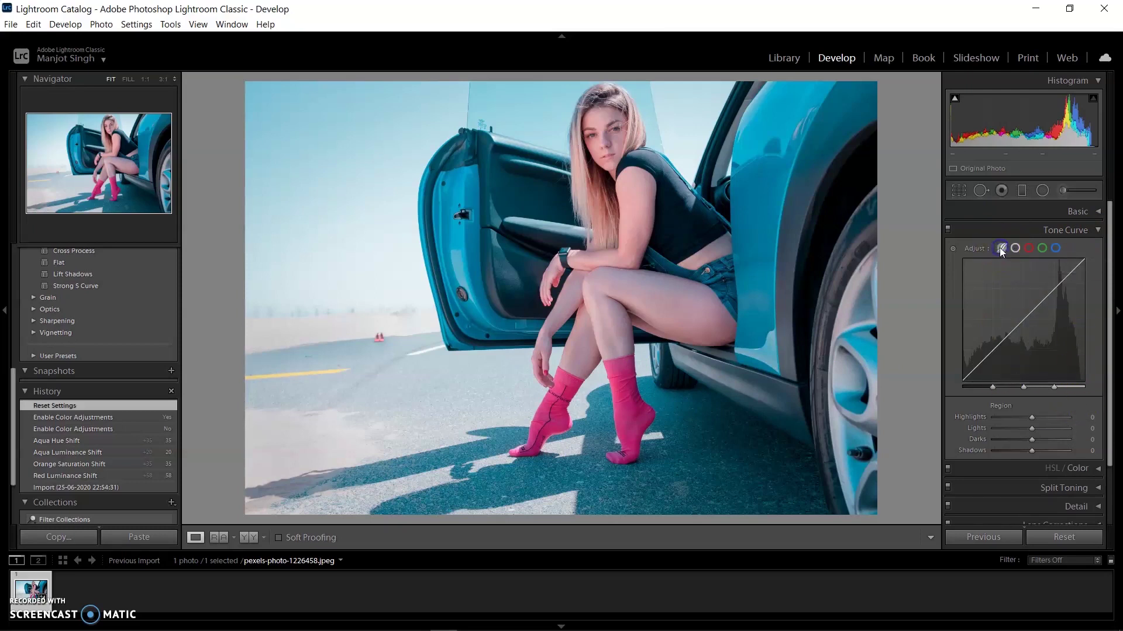
click(1016, 249)
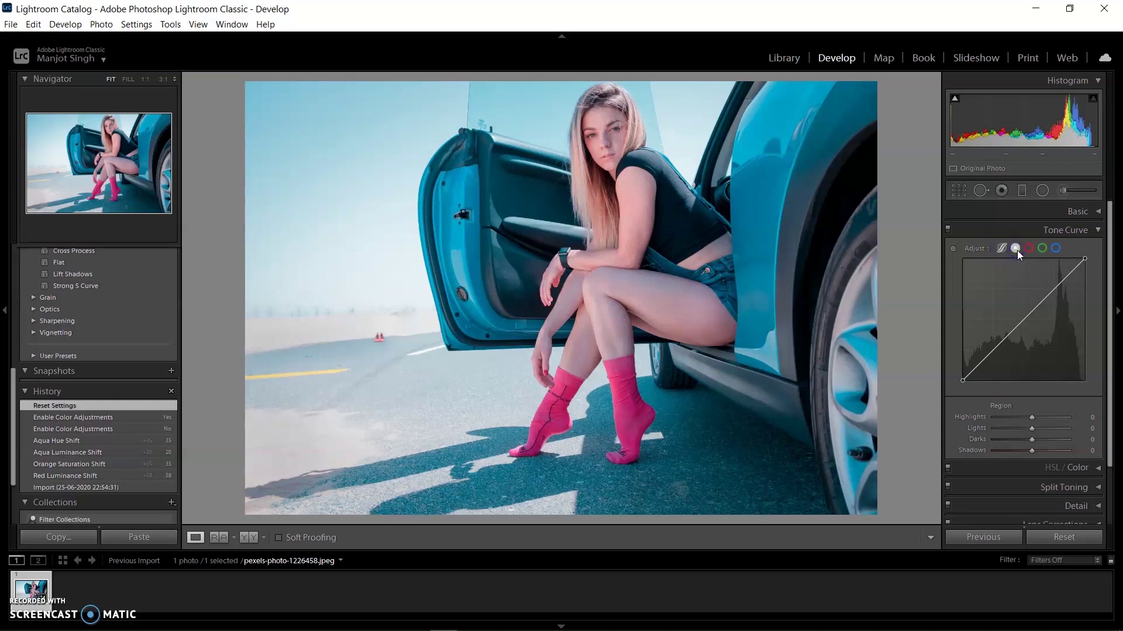
click(1029, 249)
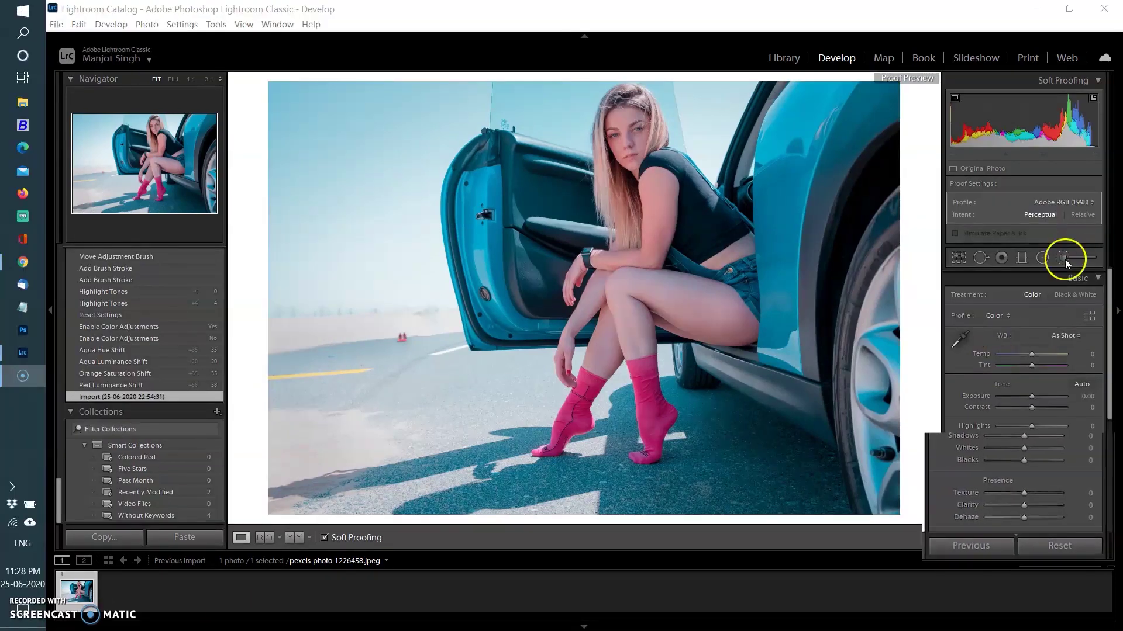
Paint an Adjustment Brush mask over the inner painted frame of the open car door, with the selected mask overlay shown
click(1065, 258)
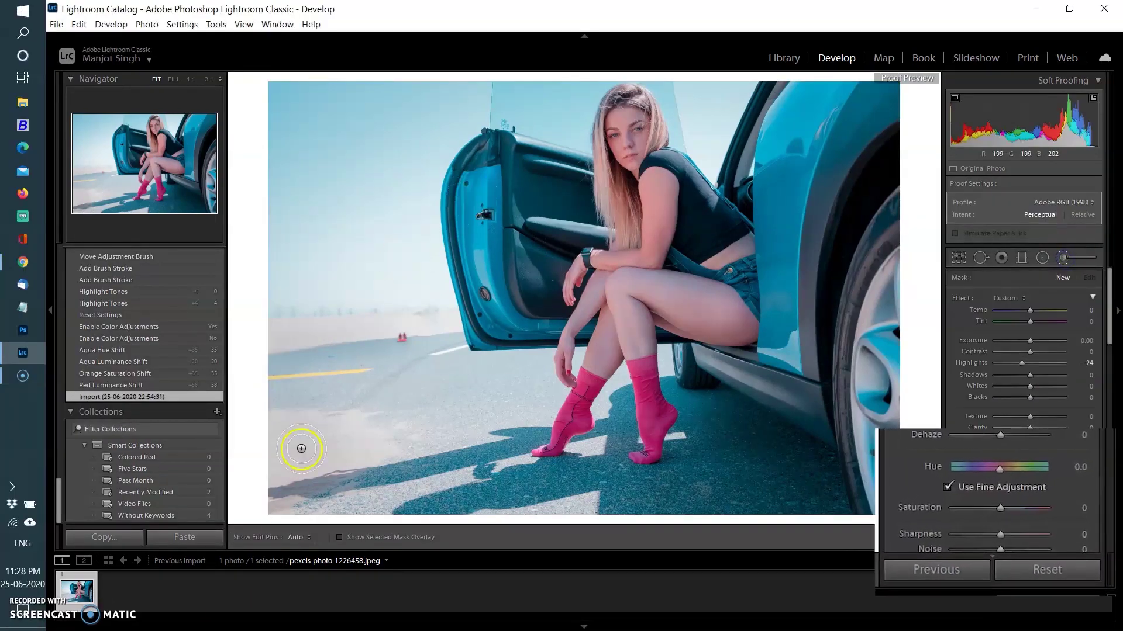
click(339, 537)
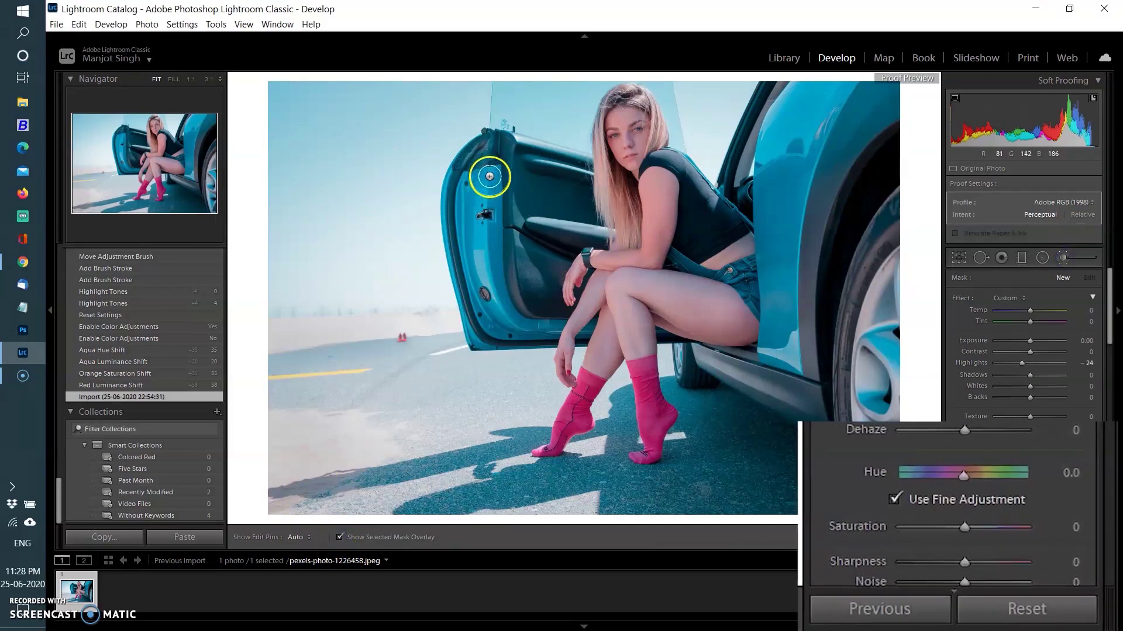
mouse_move(492, 174)
mouse_down()
mouse_move(492, 246)
mouse_move(493, 193)
mouse_up()
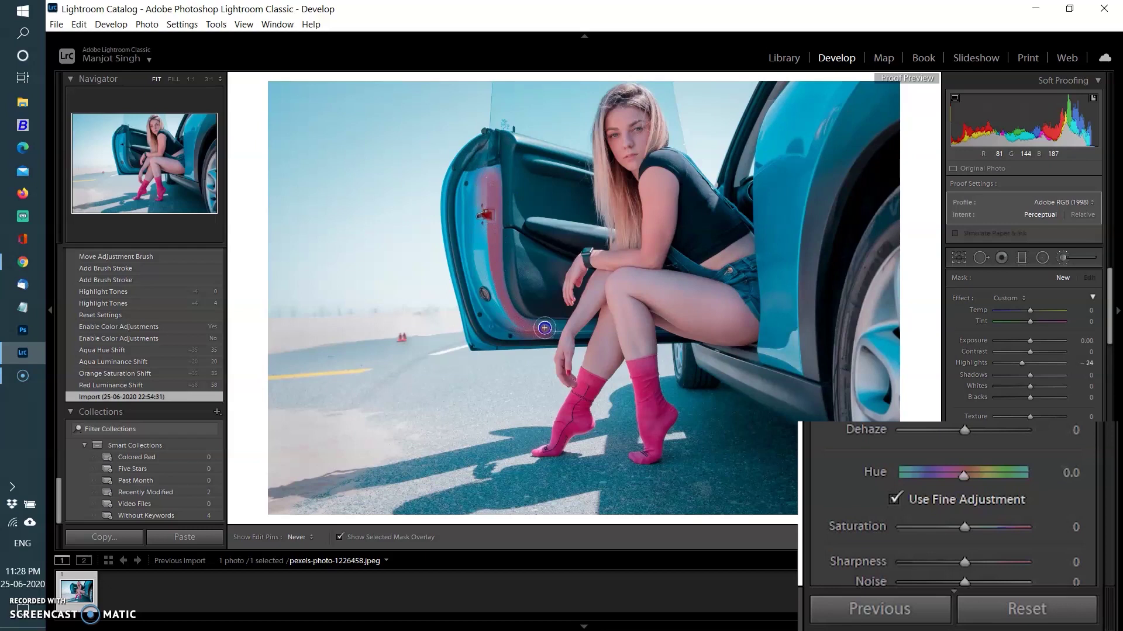
mouse_move(503, 315)
mouse_down()
mouse_move(479, 293)
mouse_move(469, 246)
mouse_move(478, 173)
mouse_move(481, 288)
mouse_up()
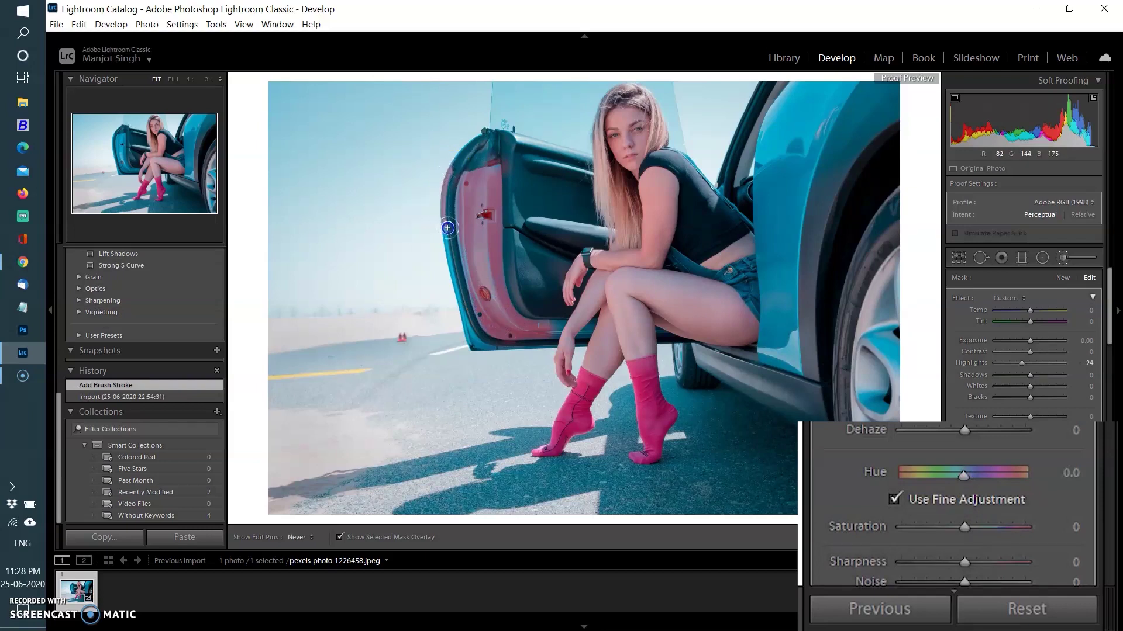
Extend the brush mask over the door's outer edge and along its lower edge behind the woman's arm and legs
drag(456, 267, 469, 323)
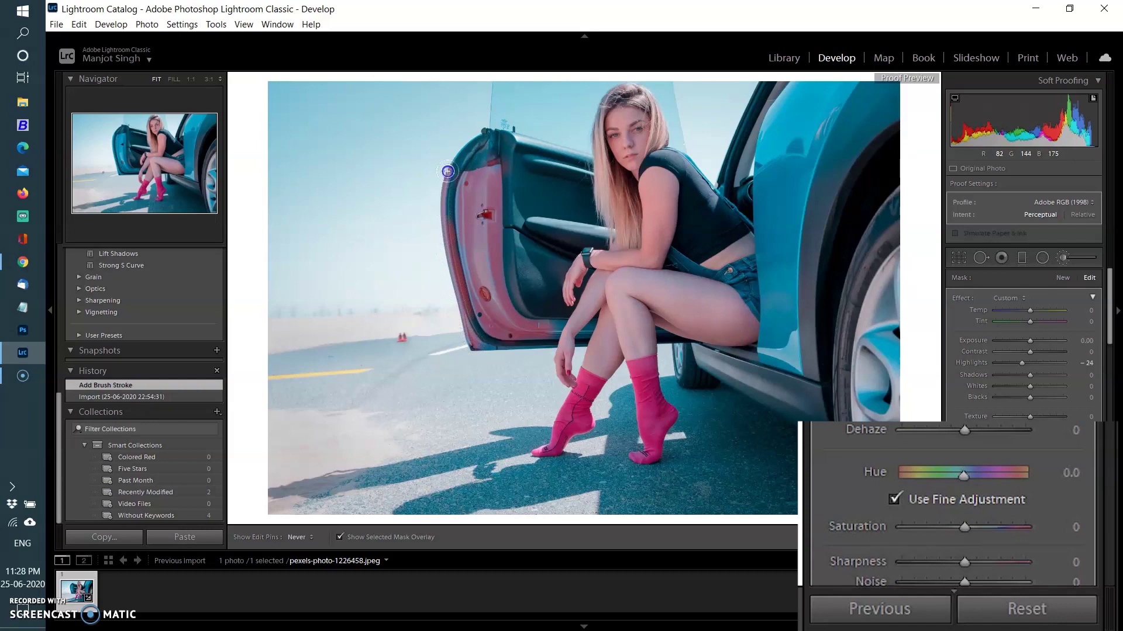
drag(447, 172, 449, 164)
drag(481, 343, 478, 341)
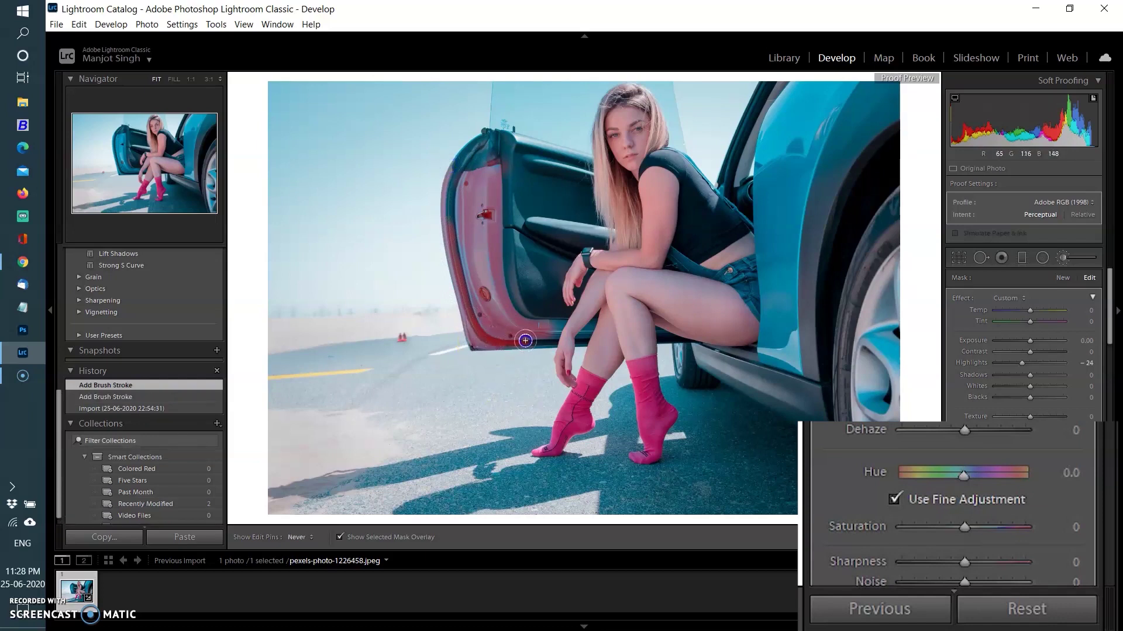
drag(455, 231, 456, 176)
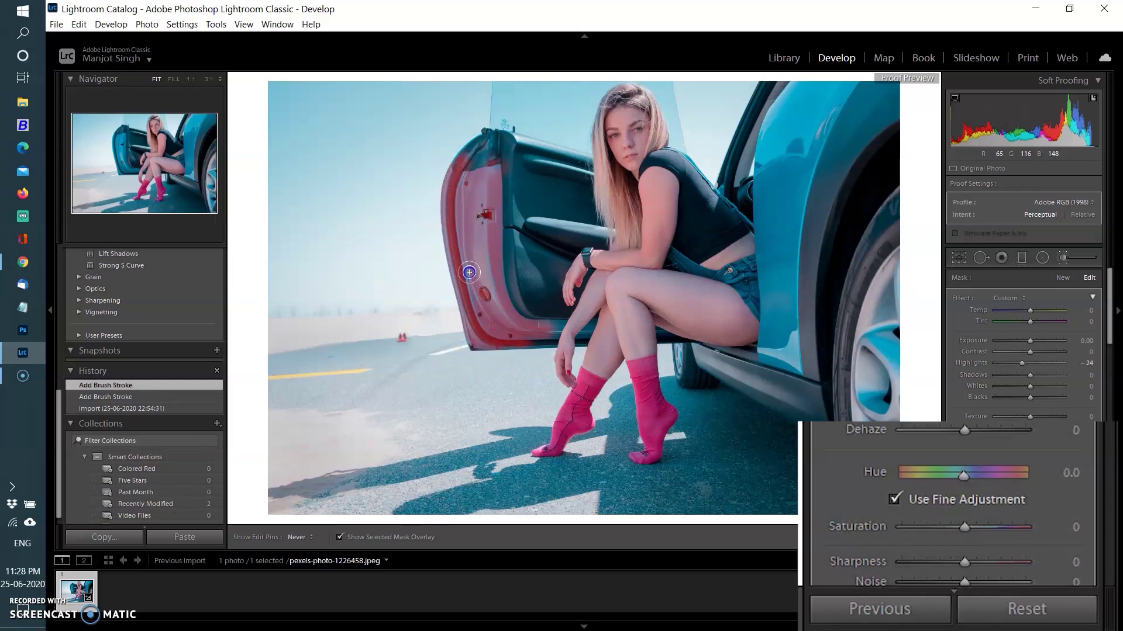
mouse_move(479, 321)
mouse_down()
mouse_move(589, 329)
mouse_move(534, 338)
mouse_move(582, 334)
mouse_move(575, 340)
mouse_move(585, 327)
mouse_move(507, 343)
mouse_move(576, 332)
mouse_up()
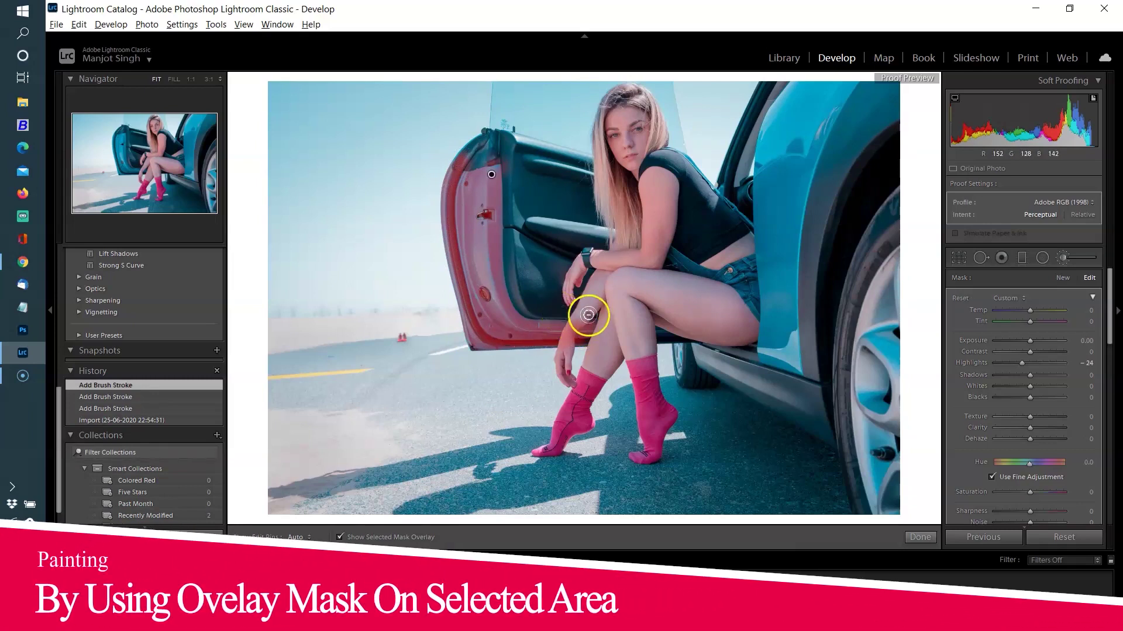
key(h)
drag(583, 336, 575, 340)
click(664, 339)
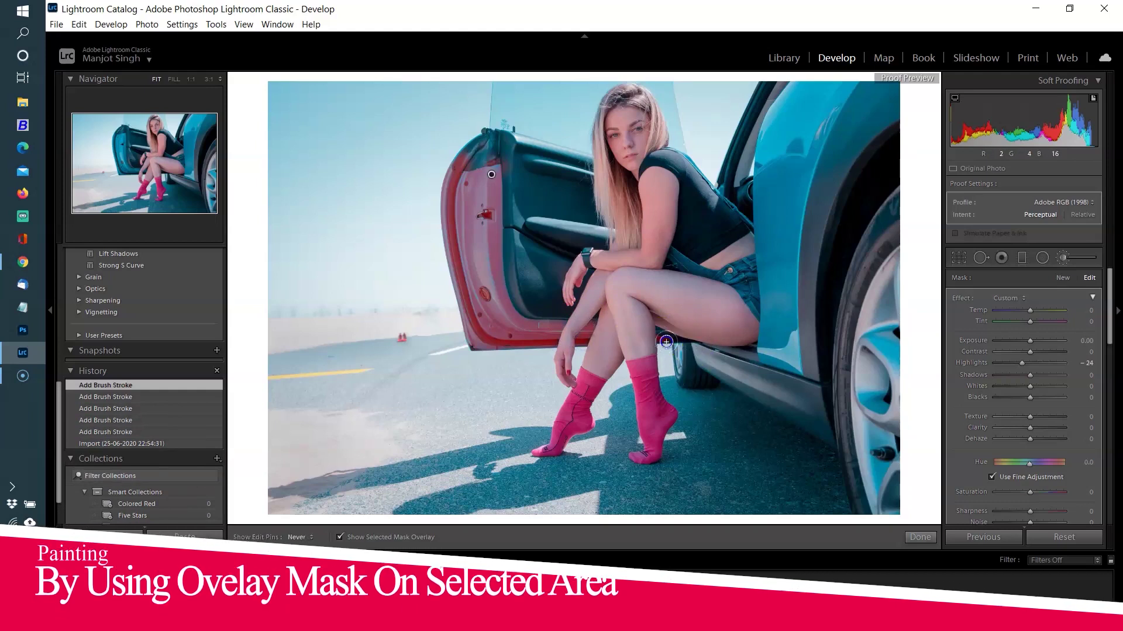
Paint the mask over the car's blue body panel, from the lower edge behind the woman up around the wheel arch
drag(760, 355, 783, 359)
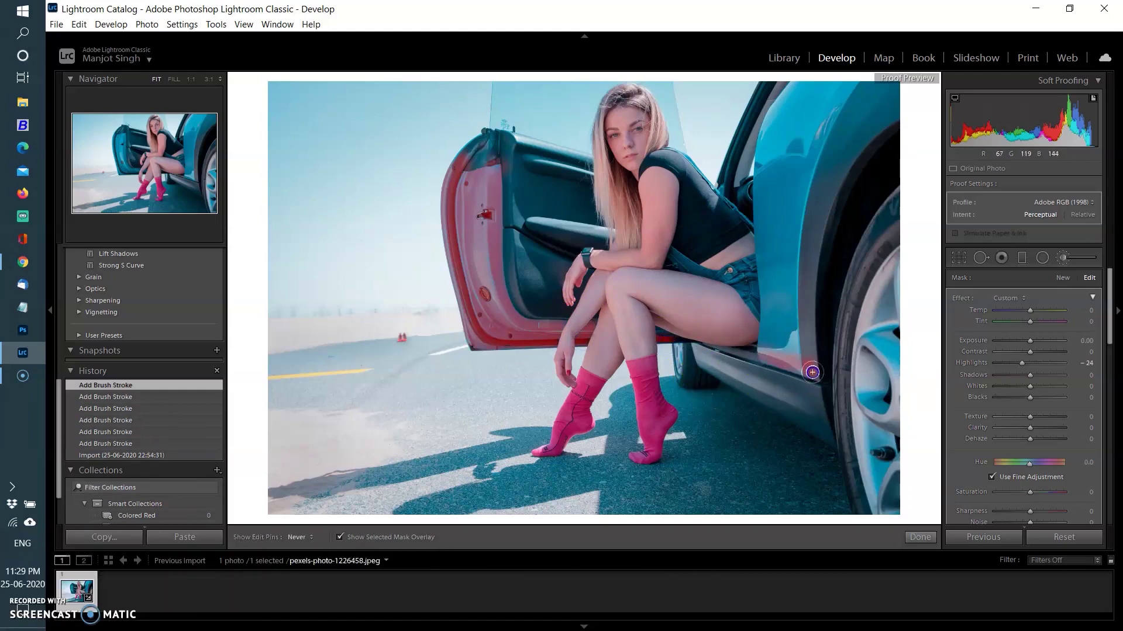
drag(802, 303, 802, 289)
scroll(740, 305, up, 3)
mouse_move(892, 97)
mouse_down()
mouse_move(819, 210)
mouse_move(807, 314)
mouse_move(847, 128)
mouse_move(826, 90)
mouse_move(784, 326)
mouse_move(834, 55)
mouse_move(767, 166)
mouse_move(786, 146)
mouse_move(790, 359)
mouse_move(759, 176)
mouse_move(775, 259)
mouse_move(775, 346)
mouse_move(834, 100)
mouse_move(790, 315)
mouse_move(806, 366)
mouse_move(779, 416)
mouse_up()
Erase the mask from the dark sill below the car's body panel near the front wheel
key(alt)
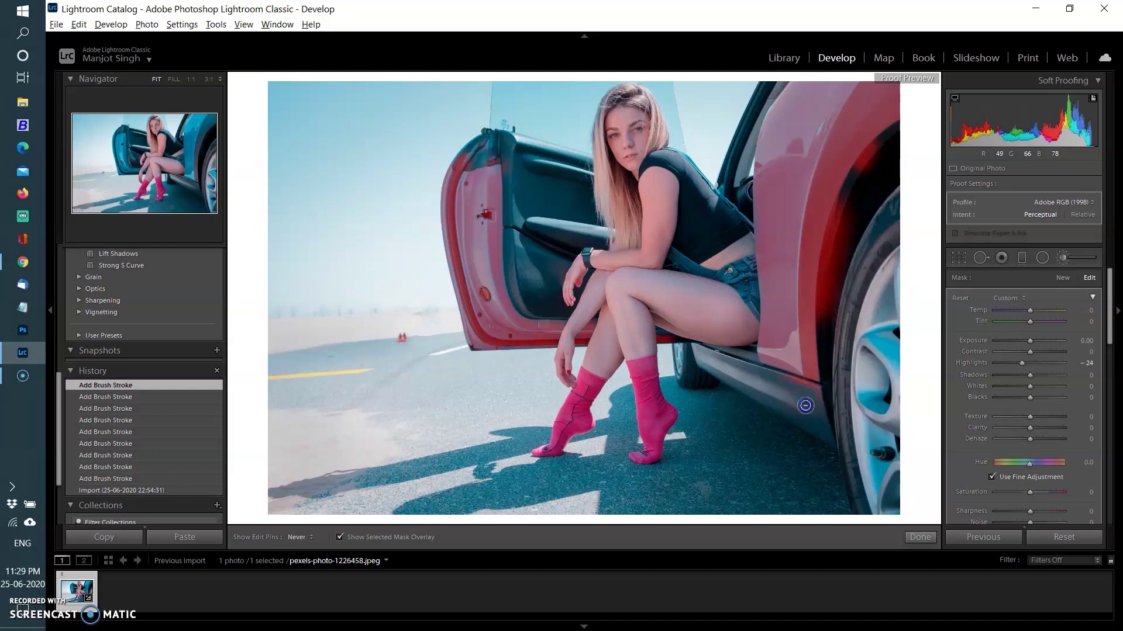
alt+click(821, 382)
mouse_move(782, 353)
mouse_down()
mouse_move(818, 397)
mouse_move(789, 385)
mouse_up()
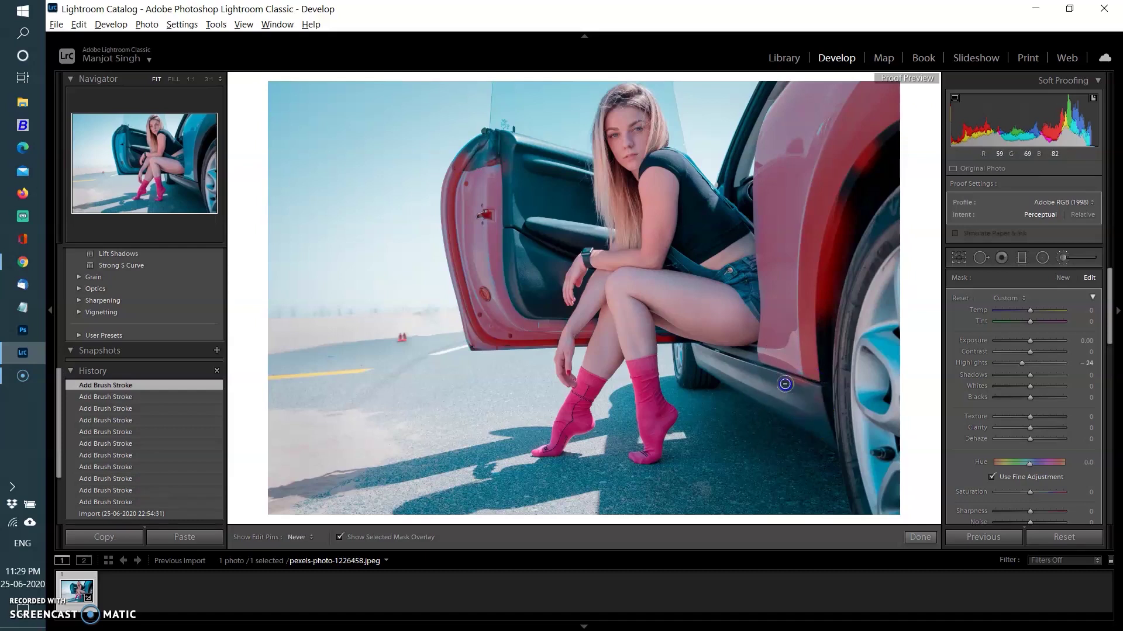
alt+click(795, 398)
Hide the mask overlay and set the brush mask's Hue to 76.2 with Use Fine Adjustment off
click(339, 537)
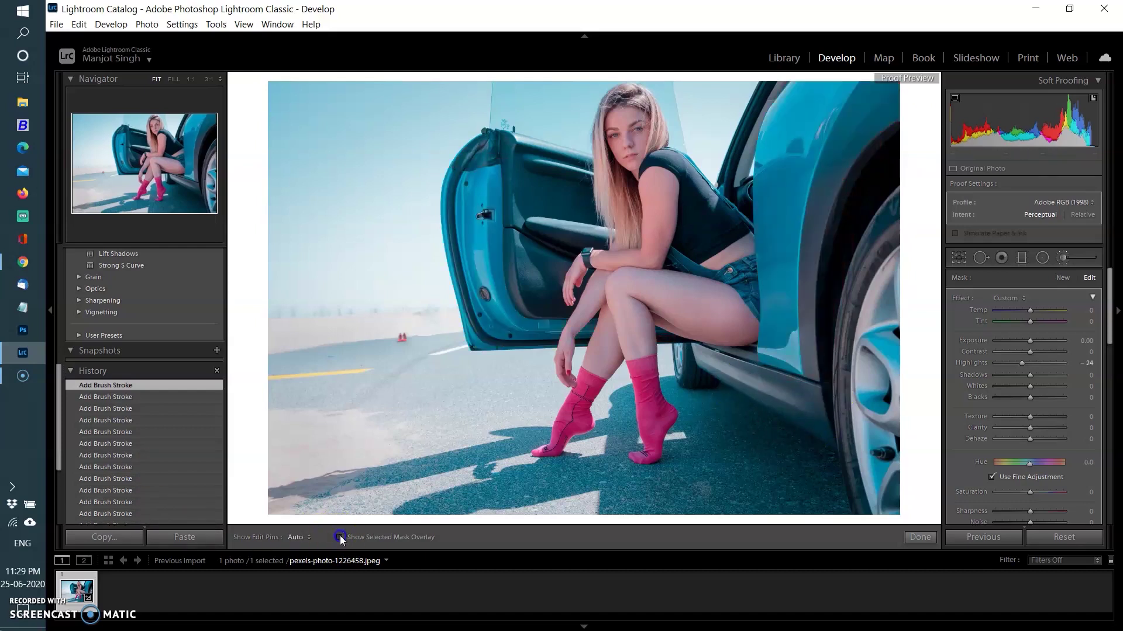
click(1029, 465)
mouse_move(1029, 465)
mouse_down()
mouse_move(1064, 466)
mouse_move(988, 468)
mouse_move(1043, 465)
mouse_up()
Touch up missed areas of the mask on the body panel and door frame, and shift its Hue to 73.0
mouse_move(795, 236)
mouse_down()
mouse_move(775, 112)
mouse_move(784, 93)
mouse_up()
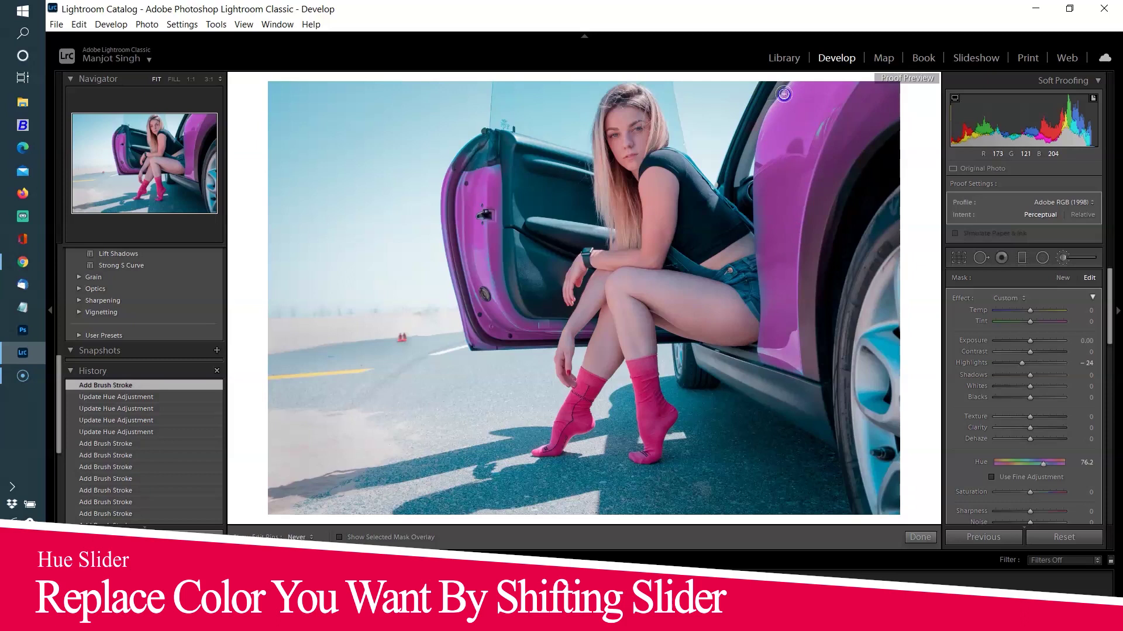
mouse_move(770, 304)
mouse_down()
mouse_move(762, 341)
mouse_move(779, 332)
mouse_move(751, 291)
mouse_move(749, 314)
mouse_up()
click(749, 314)
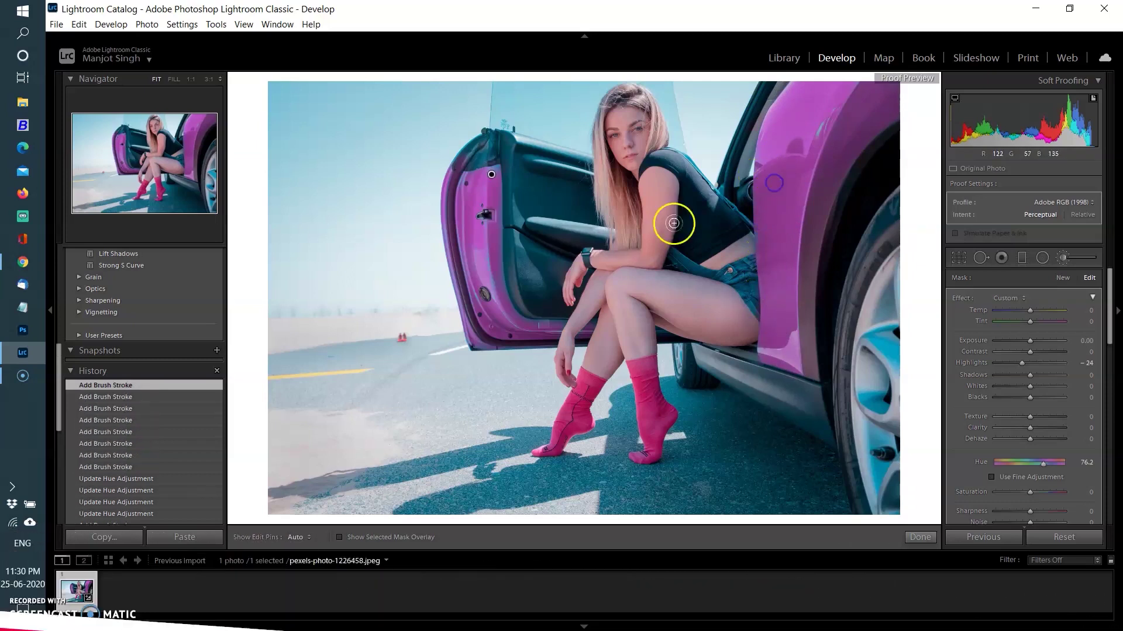
drag(487, 266, 497, 198)
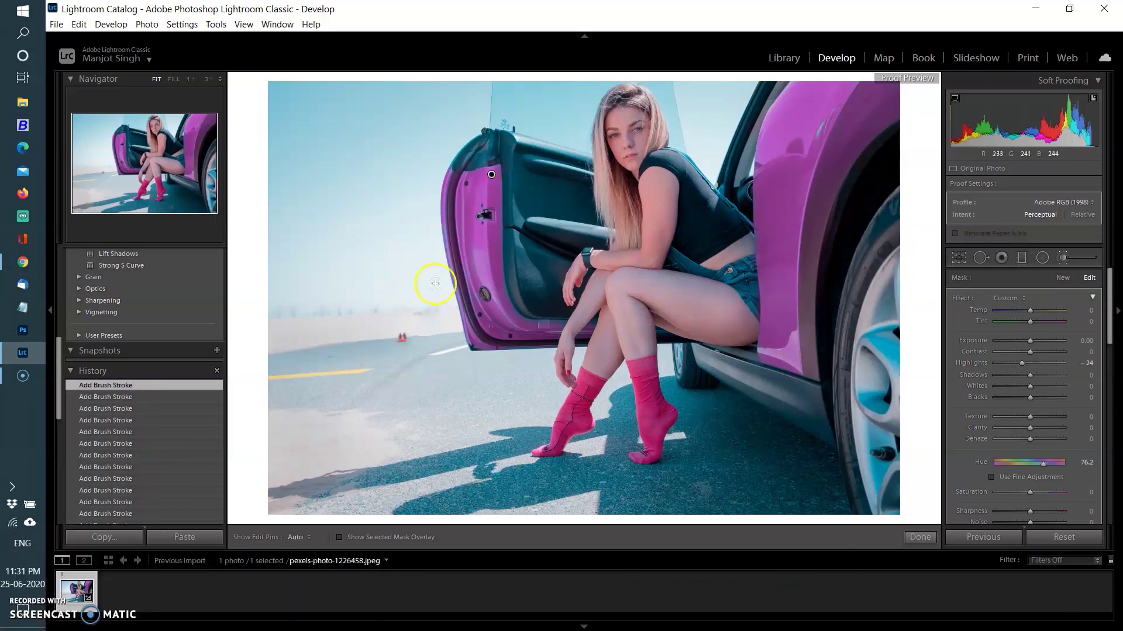
mouse_move(525, 321)
mouse_down()
mouse_move(543, 325)
mouse_move(541, 345)
mouse_up()
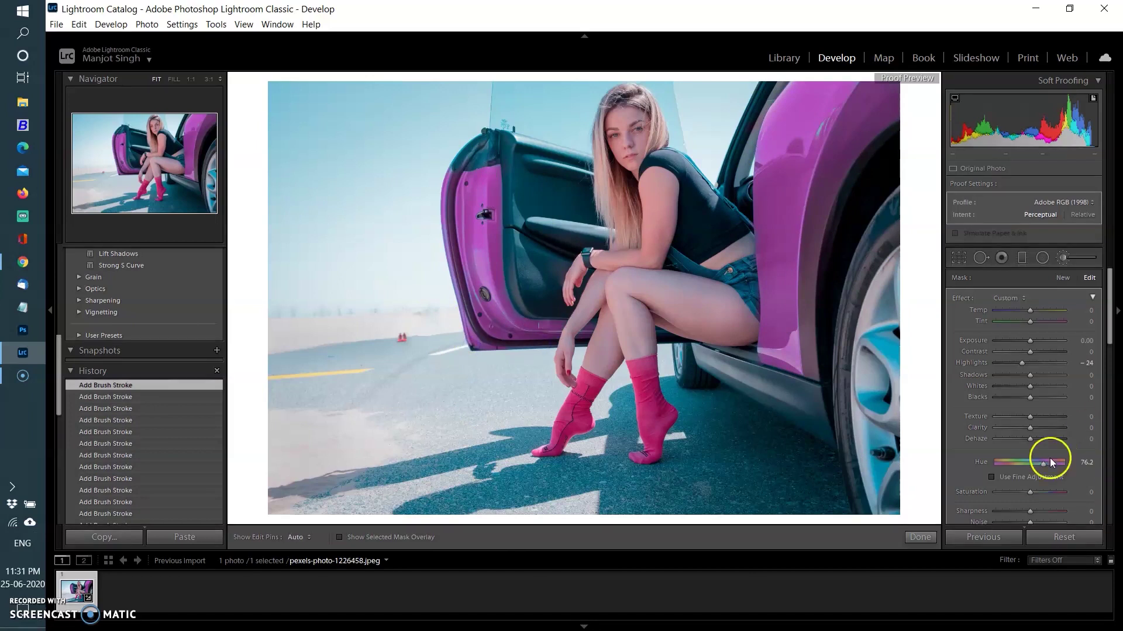
mouse_move(1047, 463)
mouse_down()
mouse_move(994, 464)
mouse_move(1067, 471)
mouse_move(1052, 467)
mouse_up()
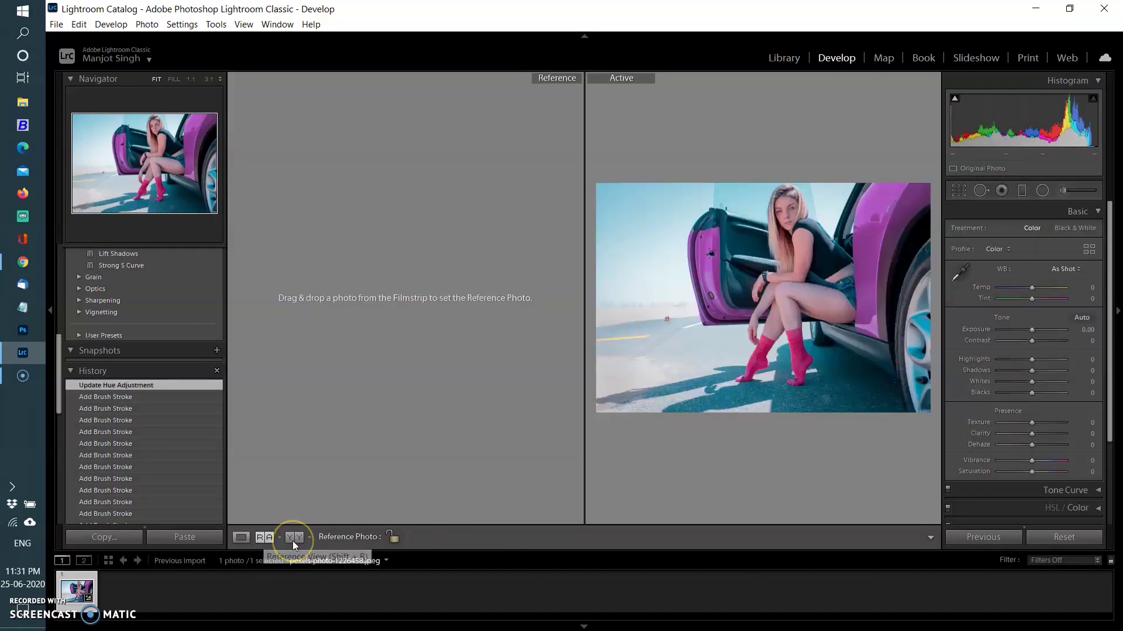
click(293, 541)
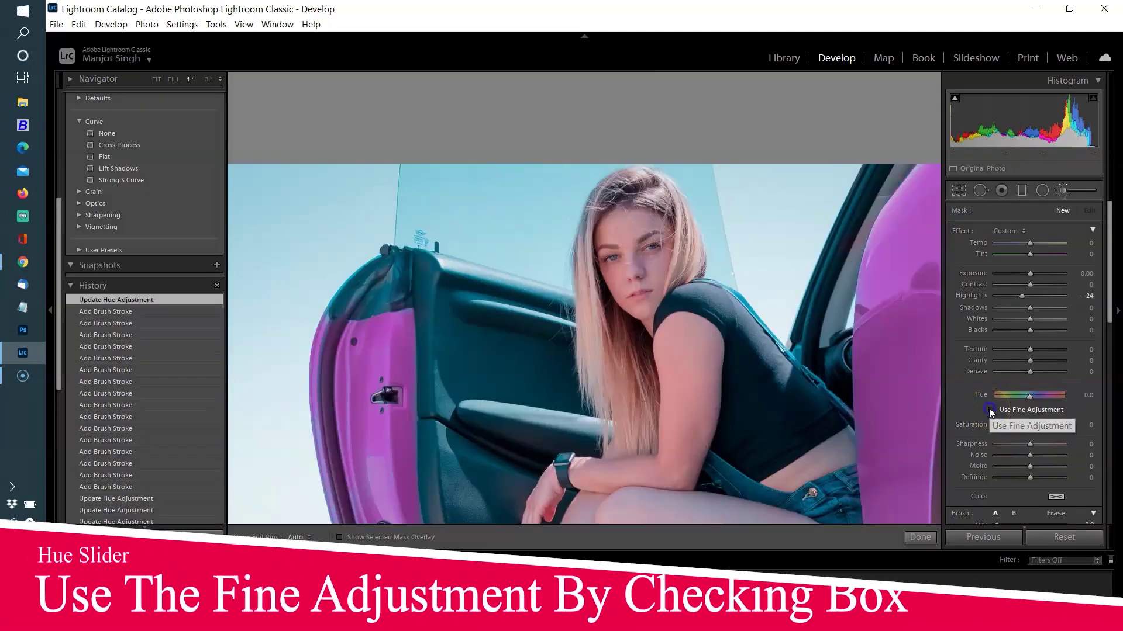
Turn on Use Fine Adjustment for Hue, start a new brush mask on the woman's forehead, and show the mask overlay
click(991, 411)
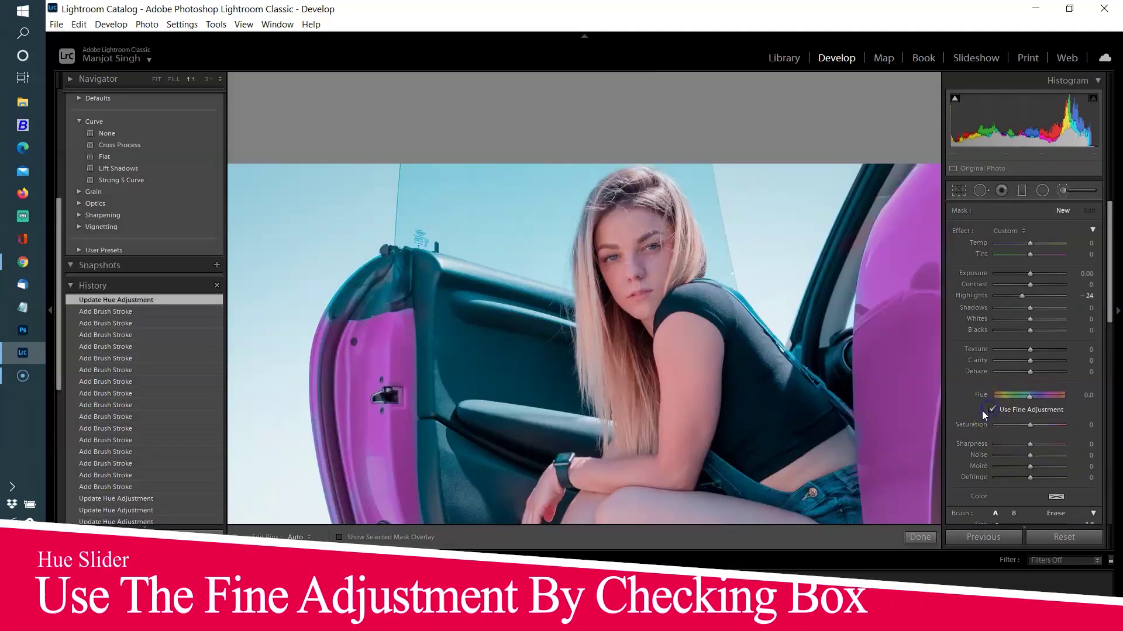
click(625, 234)
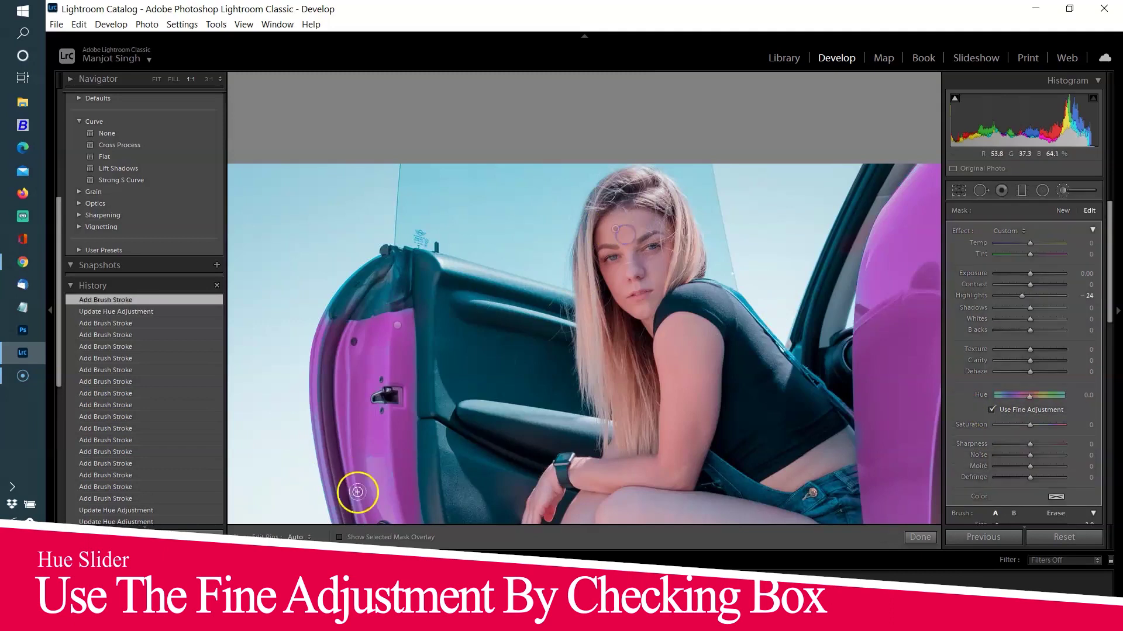
click(342, 537)
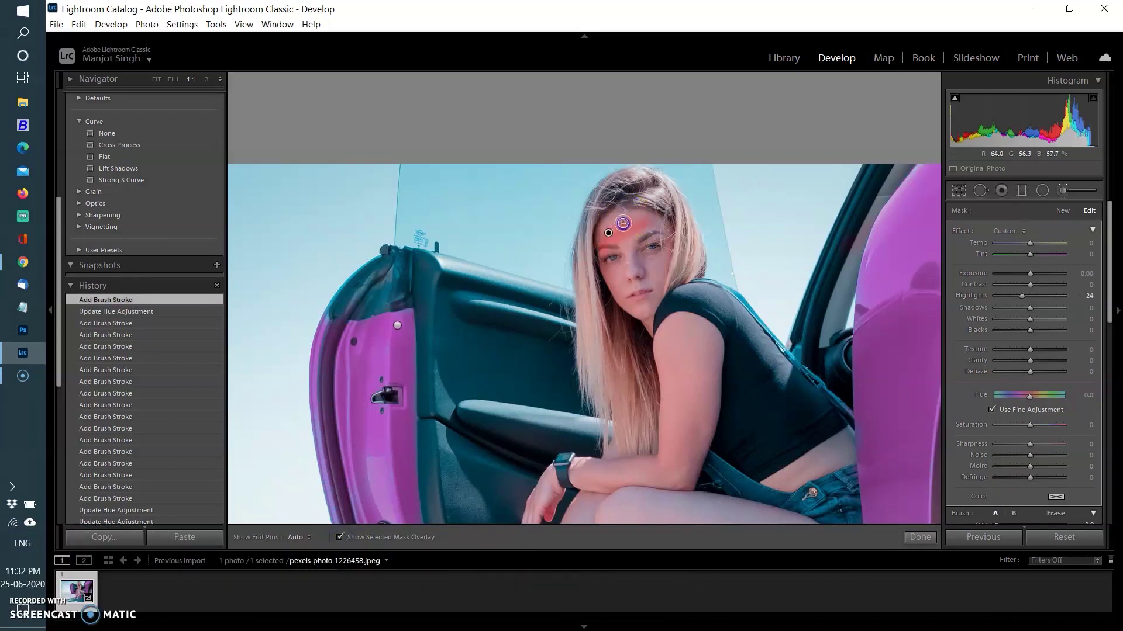
Paint the brush mask over the woman's whole face, from the forehead down to the chin
mouse_move(608, 233)
mouse_down()
mouse_move(625, 290)
mouse_move(647, 289)
mouse_move(646, 275)
mouse_move(633, 304)
mouse_move(623, 227)
mouse_move(644, 224)
mouse_move(639, 300)
mouse_move(626, 234)
mouse_move(640, 275)
mouse_up()
scroll(627, 230, up, 4)
click(622, 232)
key(h)
click(209, 79)
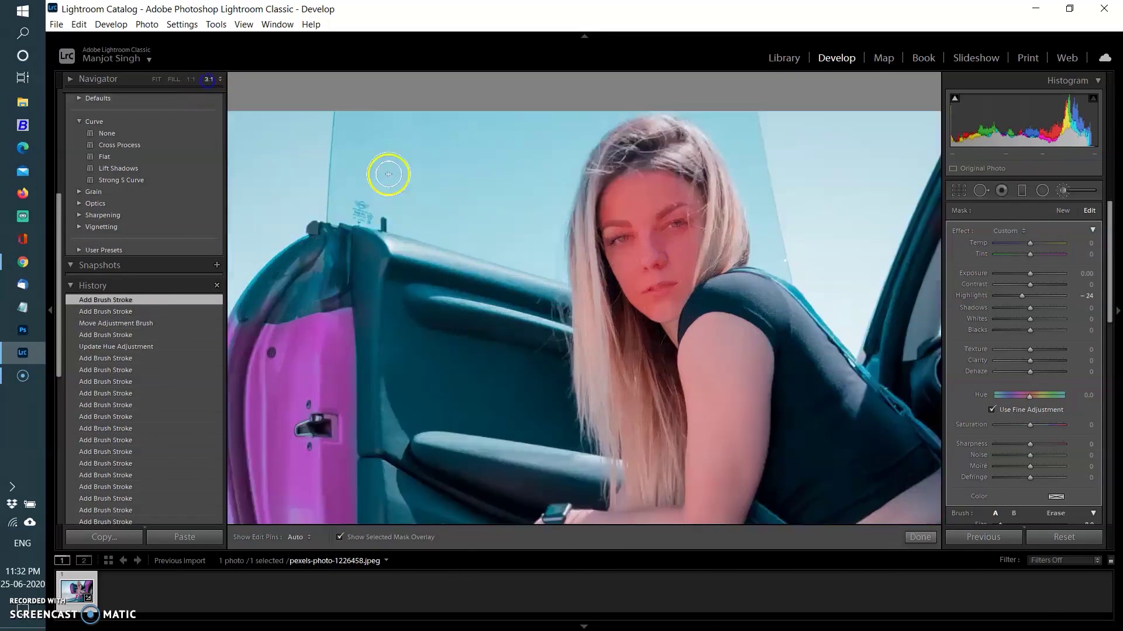
drag(753, 248, 638, 367)
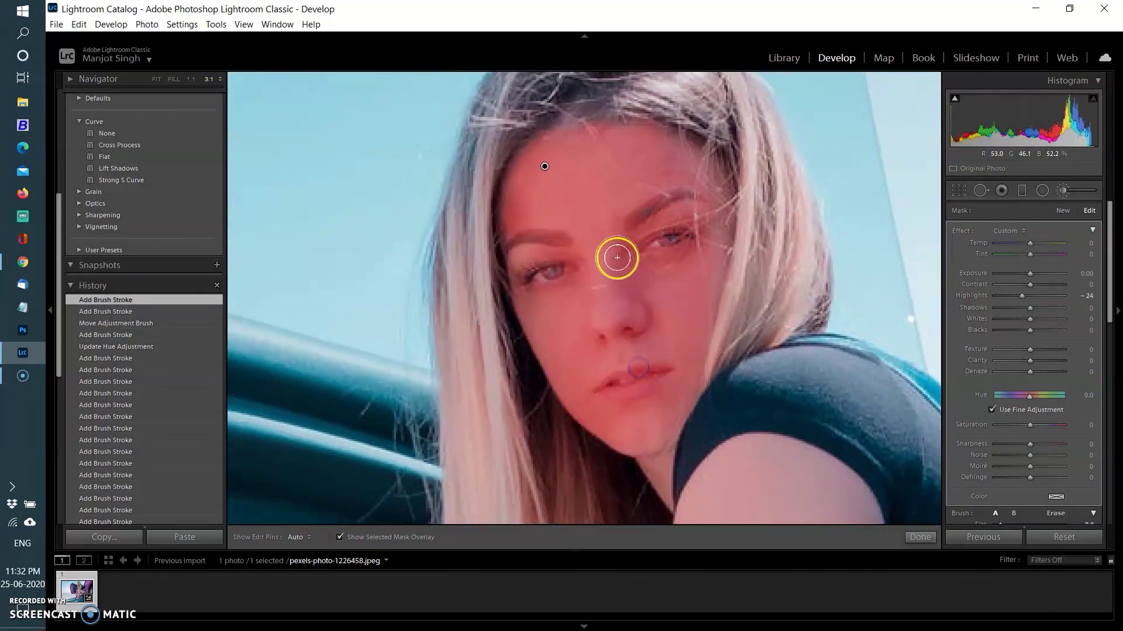
Hide the mask overlay, set the face mask's Hue to 13.5 with fine adjustment, and finish the brush editing
click(340, 537)
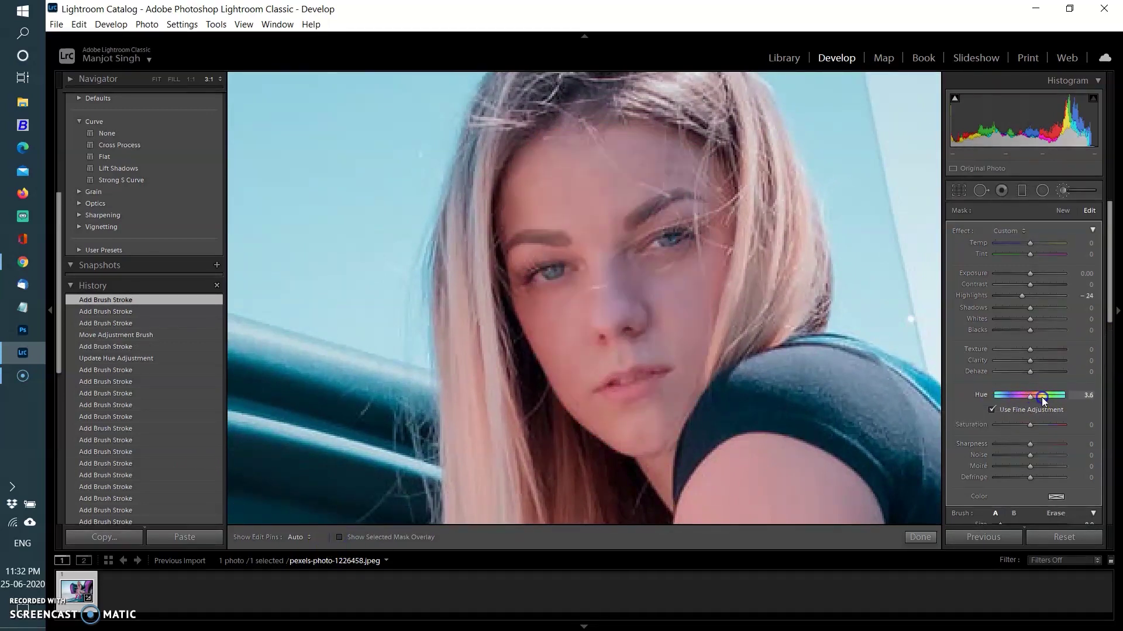
drag(991, 400, 1053, 401)
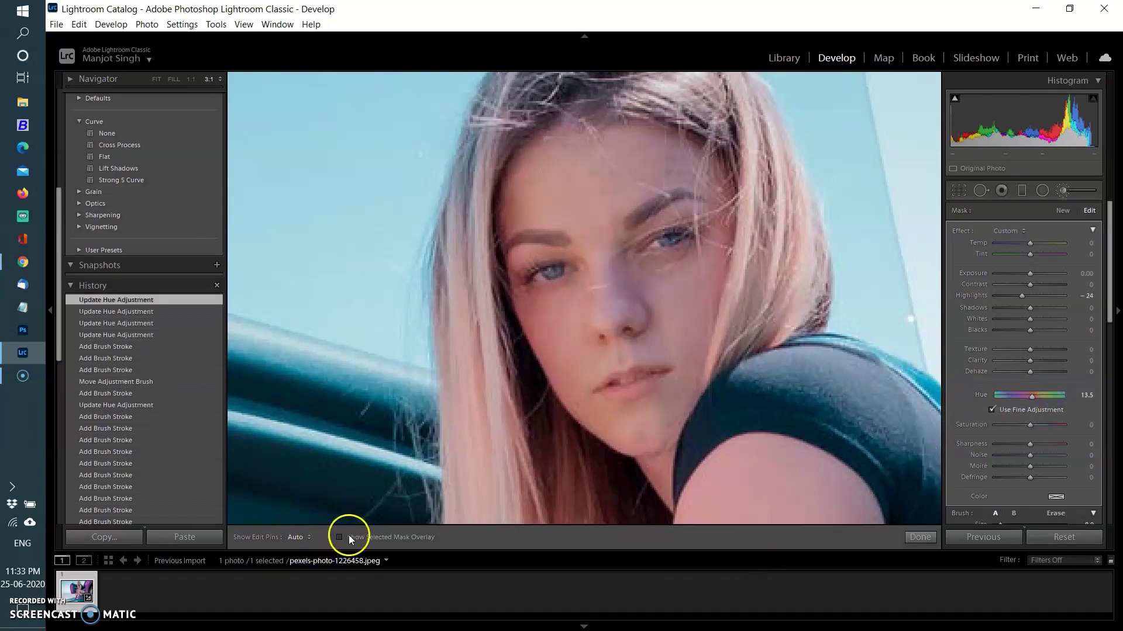
click(908, 538)
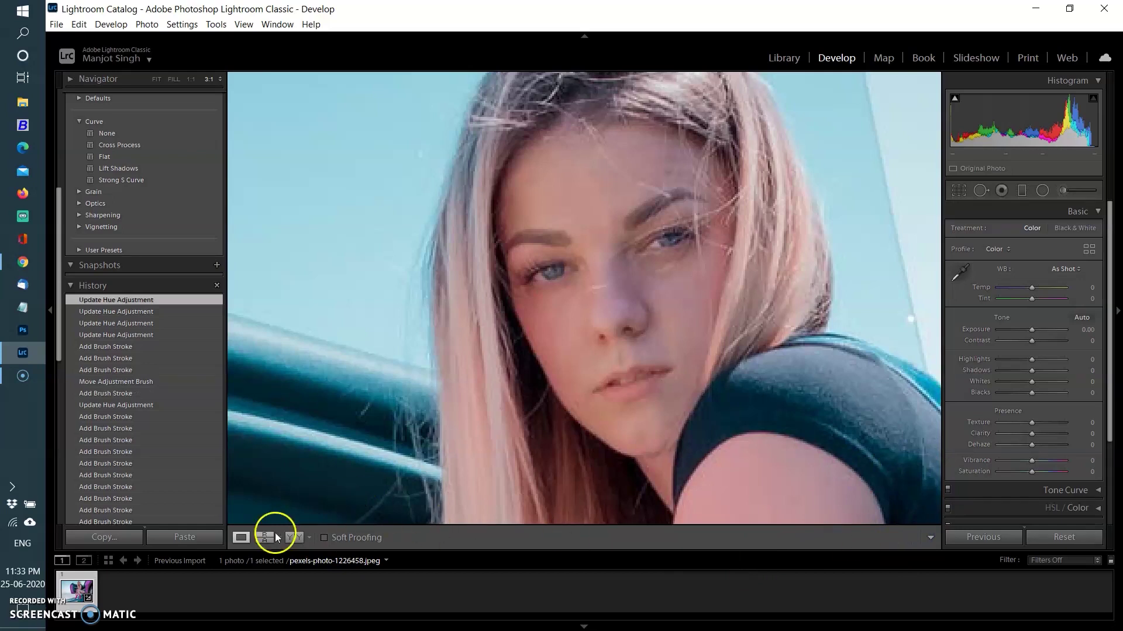
Compare the woman's face before and after the hue adjustment in a side-by-side view
click(294, 538)
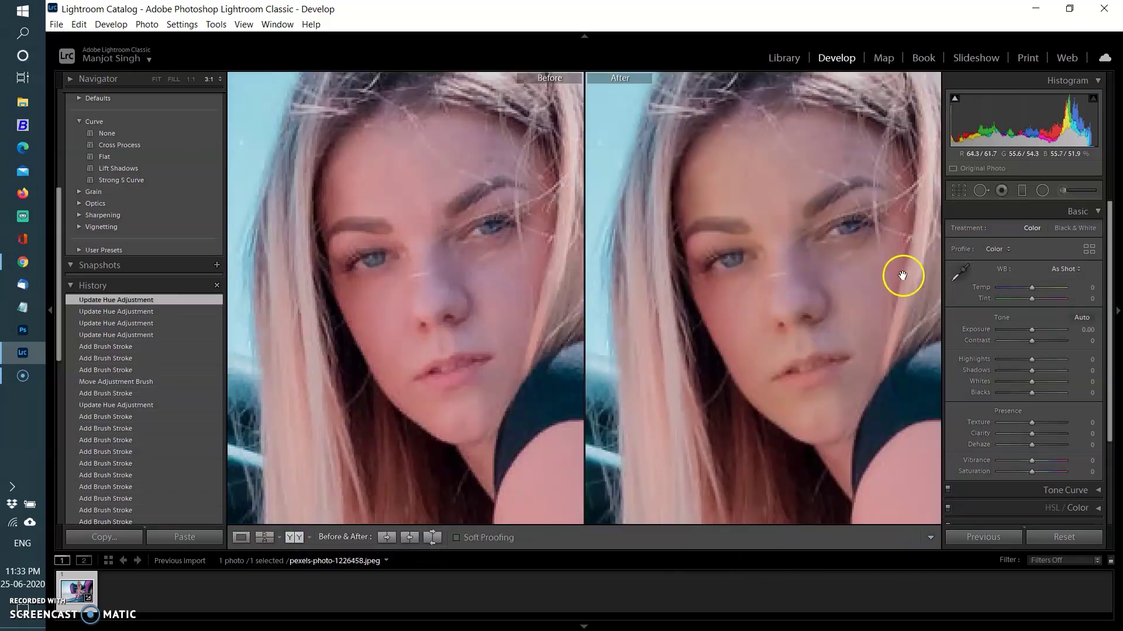
mouse_move(426, 271)
mouse_down()
mouse_move(431, 298)
mouse_move(423, 274)
mouse_up()
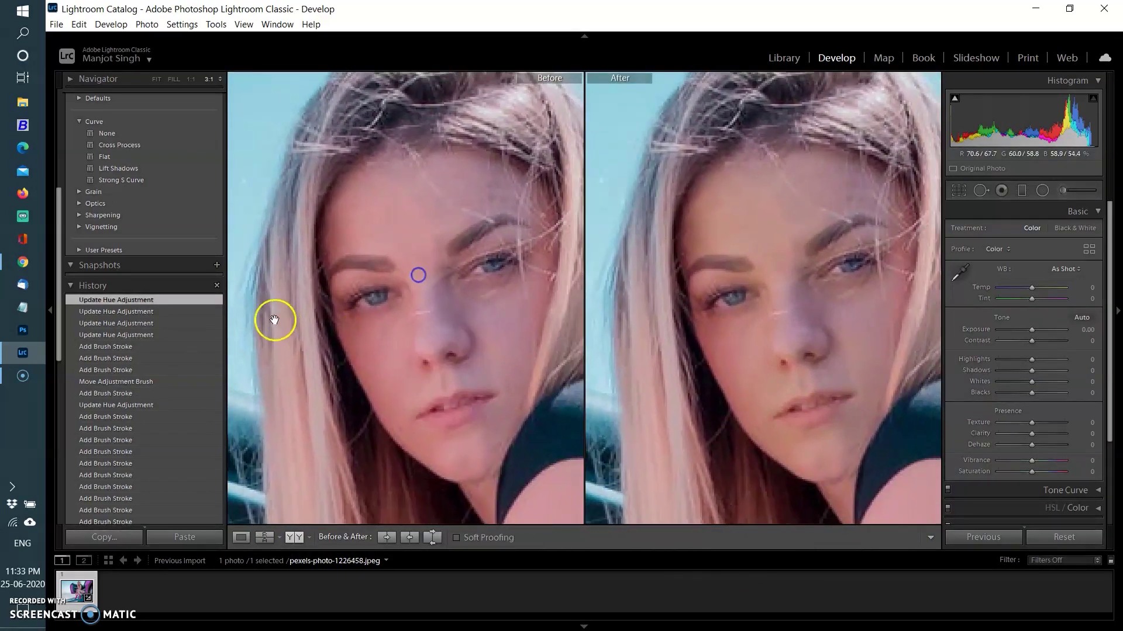